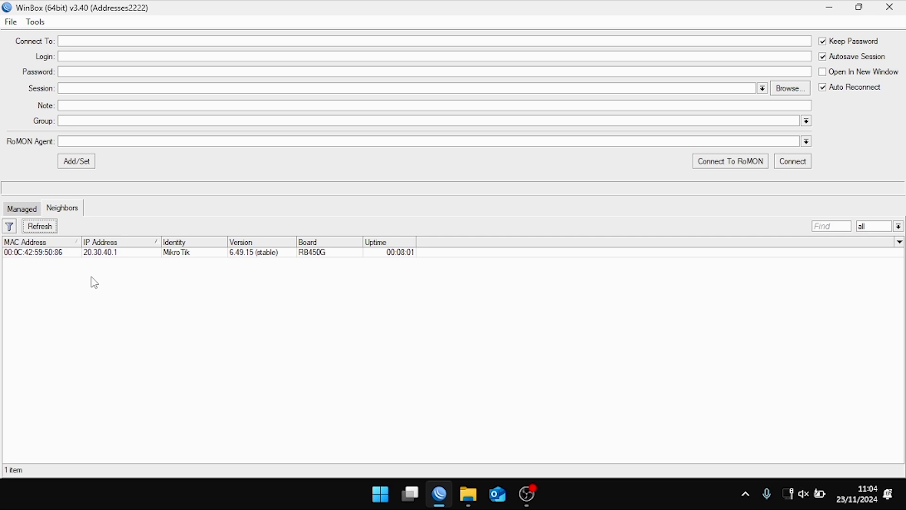
- Select the RB450G neighbour (00:0C:42:59:50:86) and connect as user admin
click(37, 255)
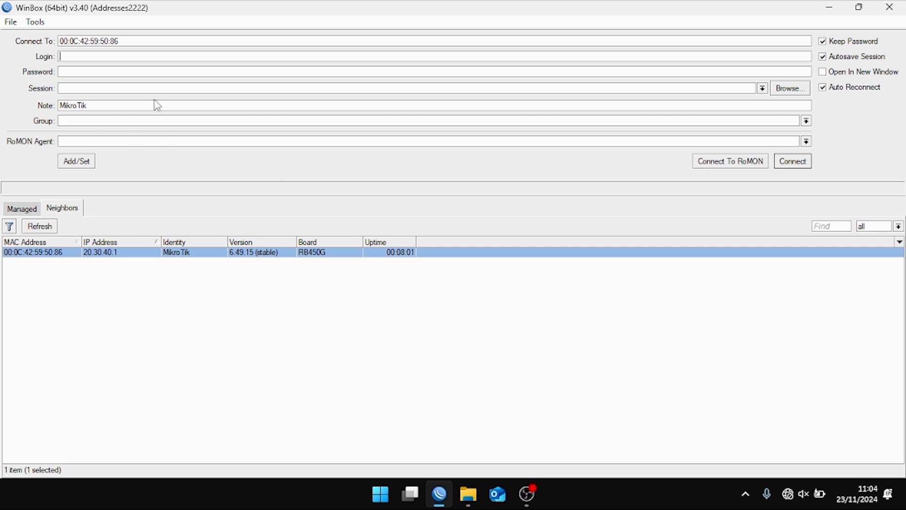
text(admin)
click(796, 164)
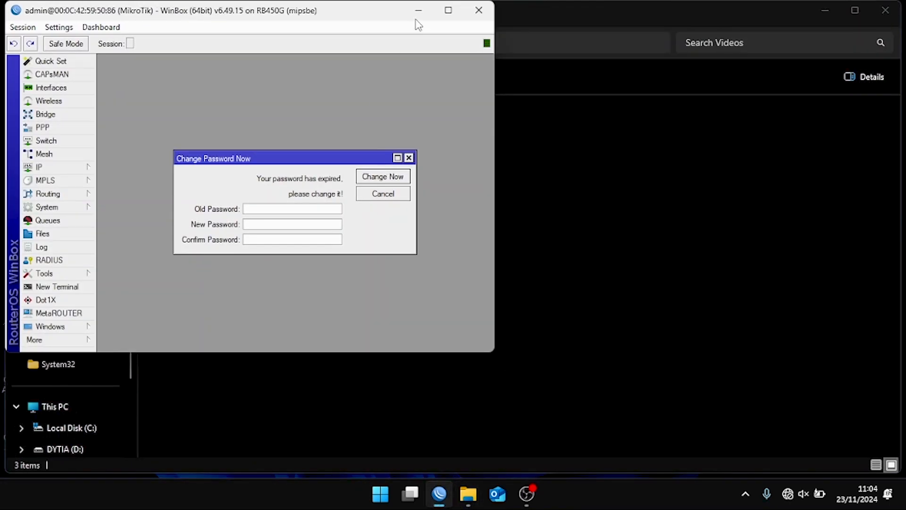
- Maximize the router session and cancel the expired-password change request
click(448, 10)
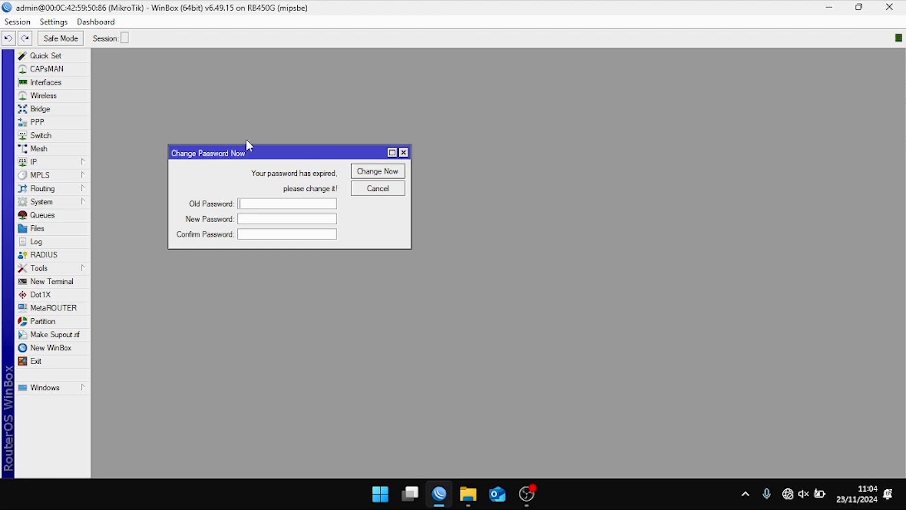
drag(251, 153, 330, 150)
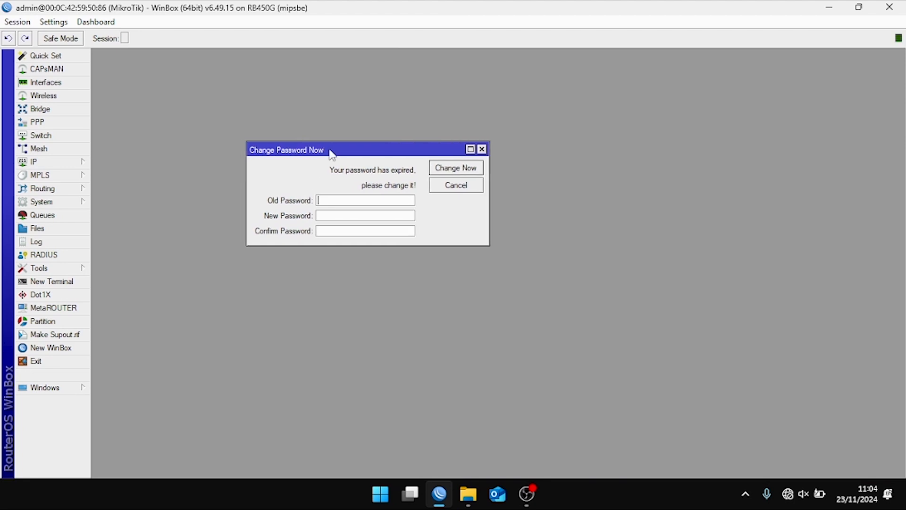
click(439, 188)
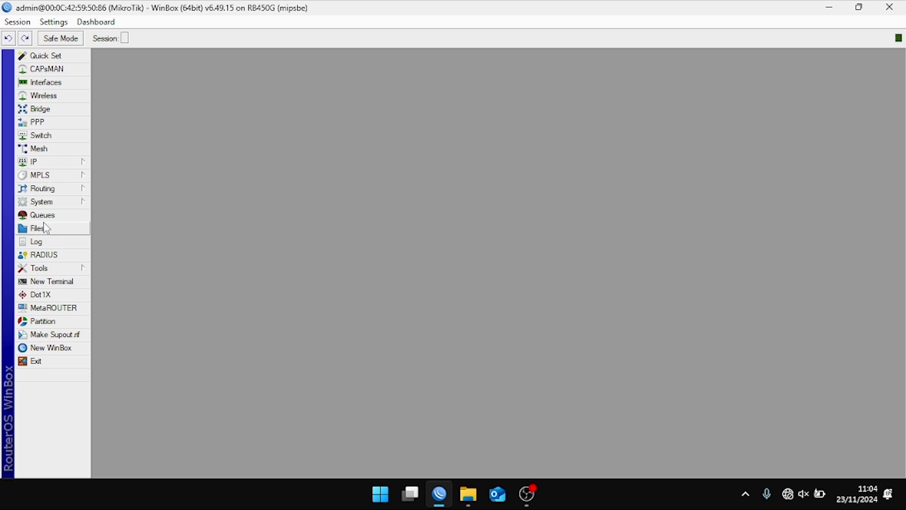
- Open and close a New Terminal, then expand the IP menu
click(63, 285)
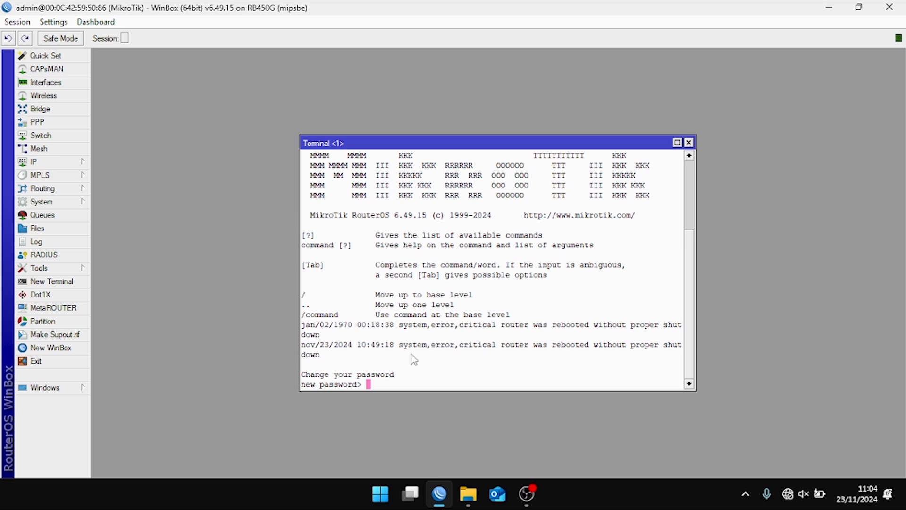
click(688, 142)
click(52, 162)
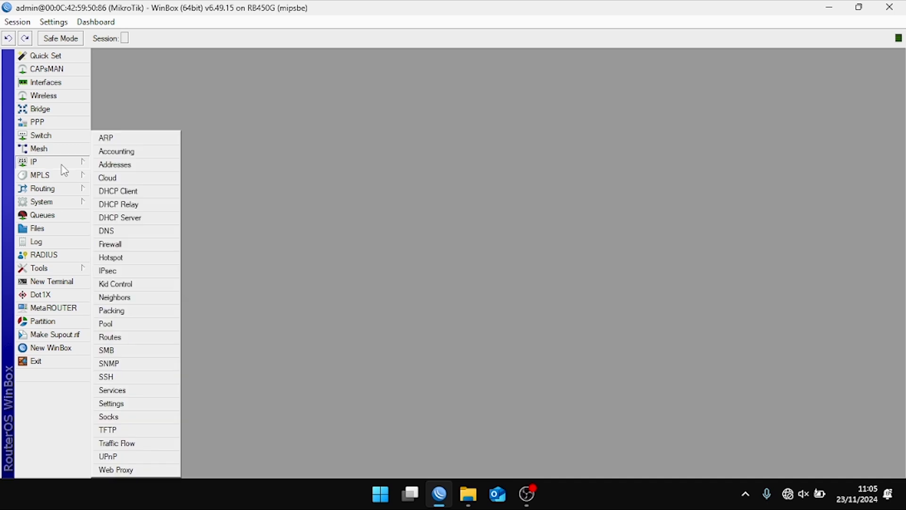
- Run System > Reset Configuration and confirm Yes to wipe everything and reboot
click(67, 206)
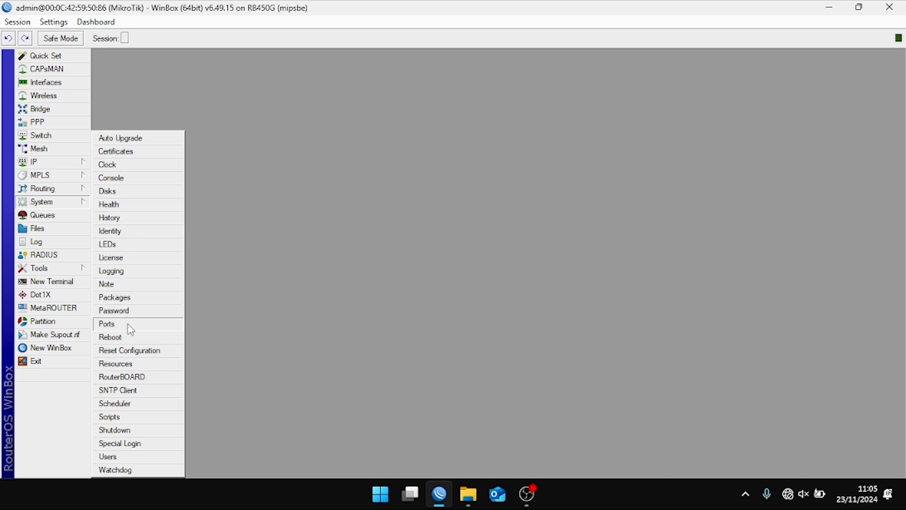
click(130, 356)
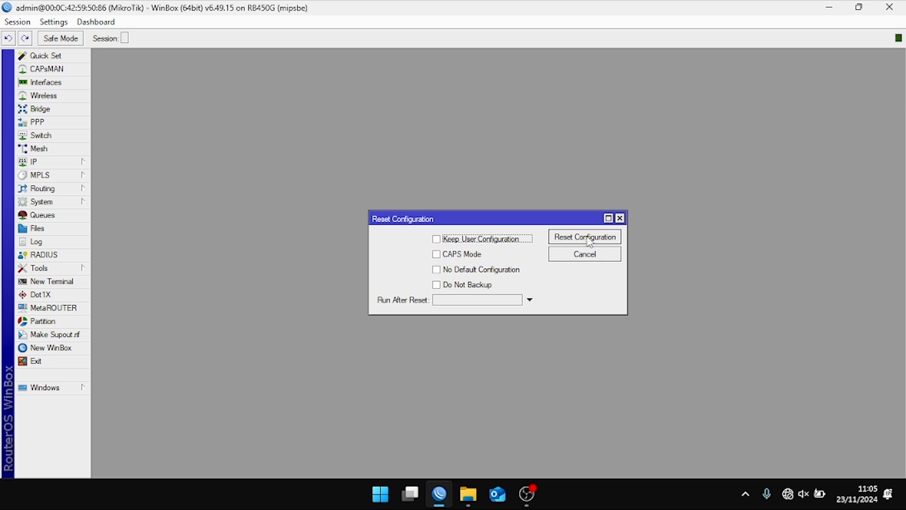
click(620, 218)
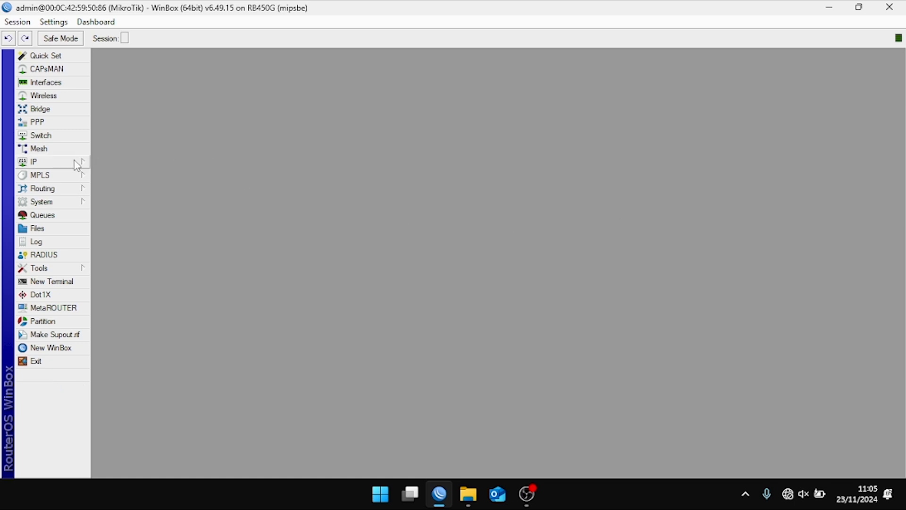
click(69, 207)
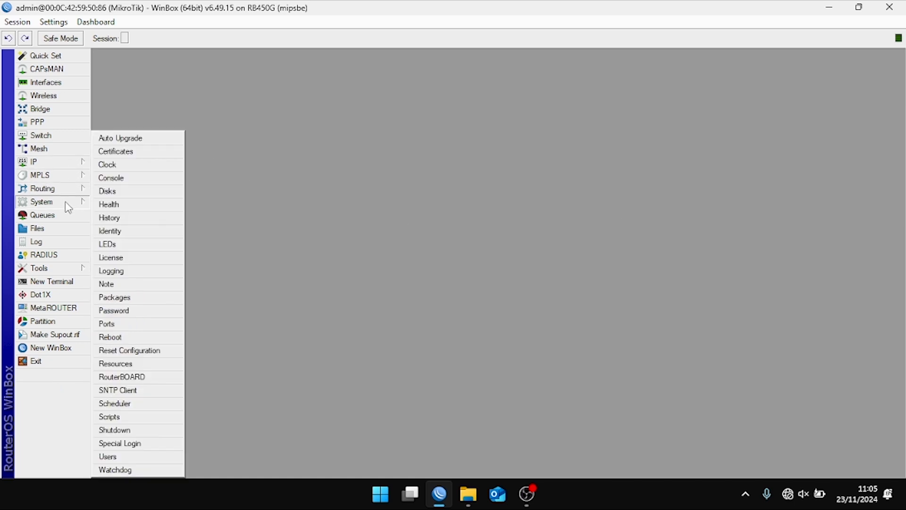
click(137, 352)
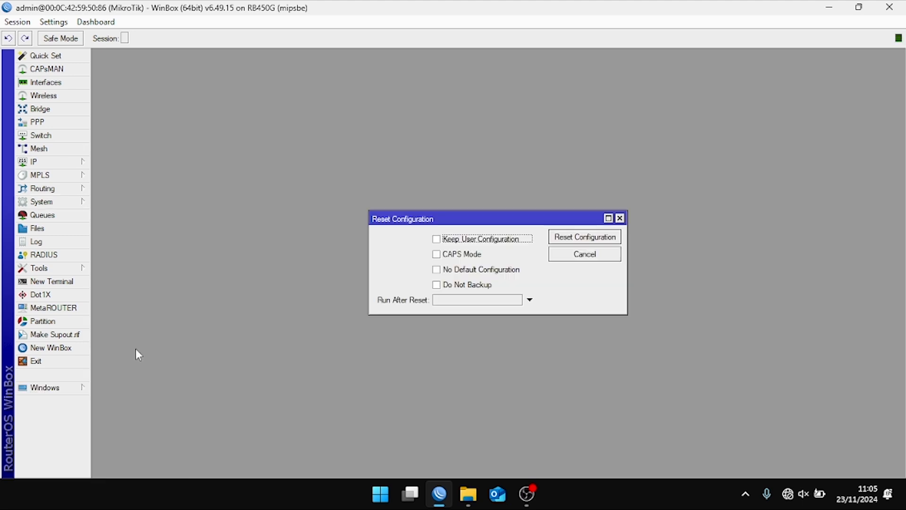
click(562, 236)
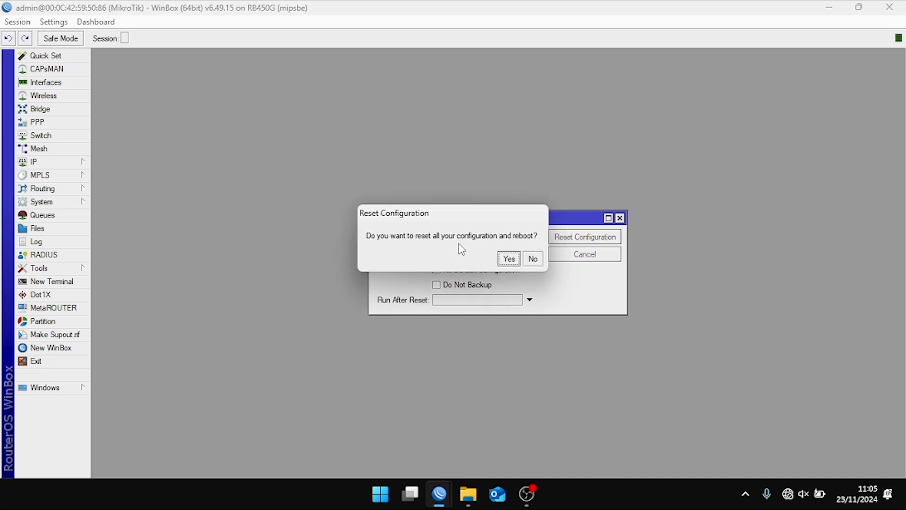
click(508, 257)
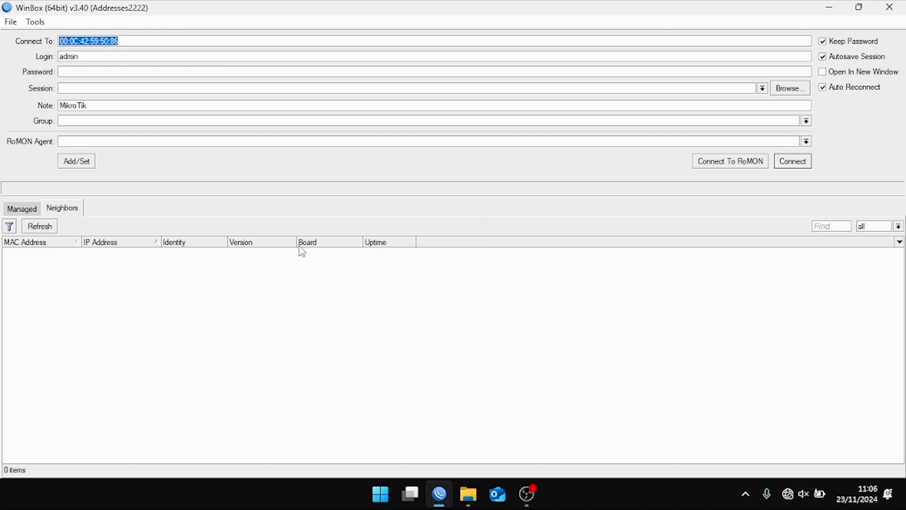
- Refresh the Neighbors list until the rebooted RB450G reappears at 192.168.88.1
click(46, 230)
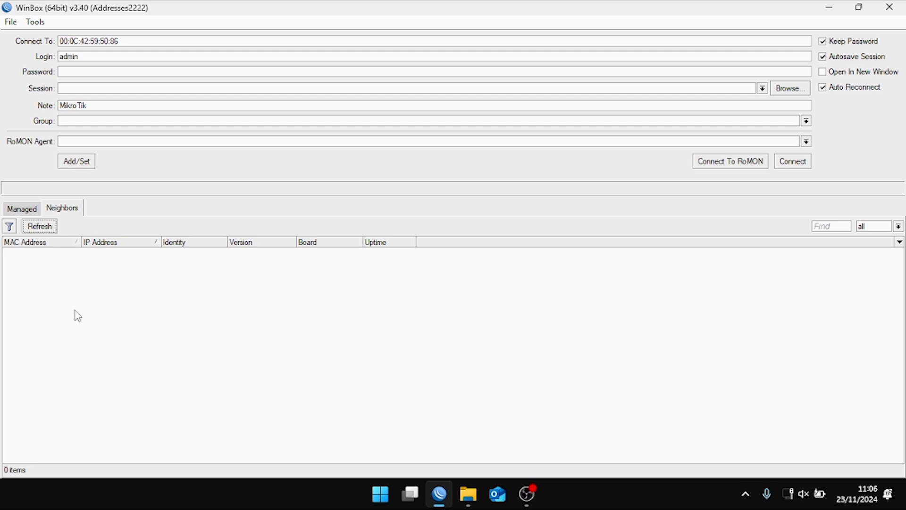
click(50, 229)
click(50, 230)
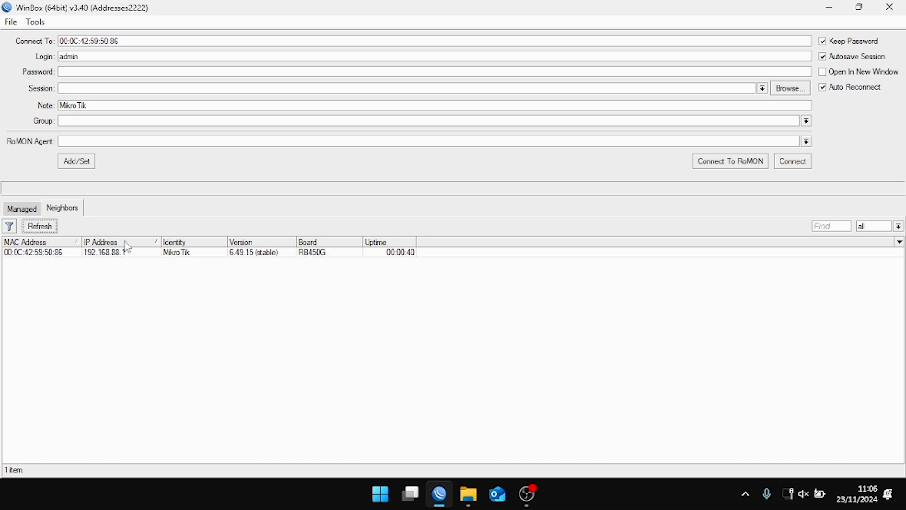
- Set the connection target to the router's MAC address 00:0C:42:59:50:86
click(41, 256)
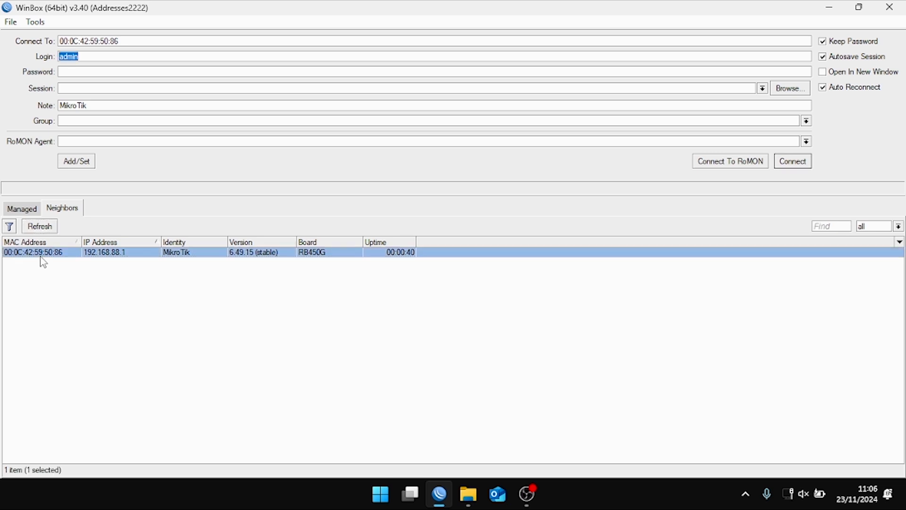
click(106, 255)
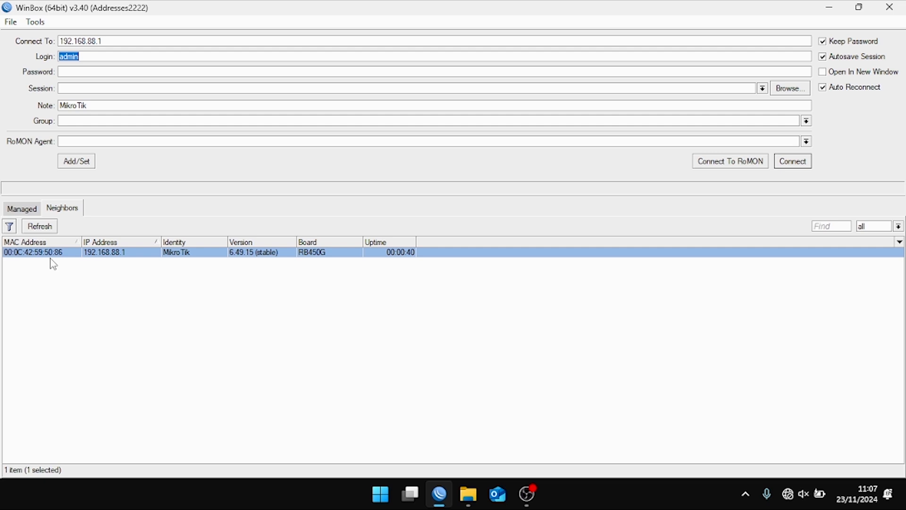
click(51, 254)
click(96, 71)
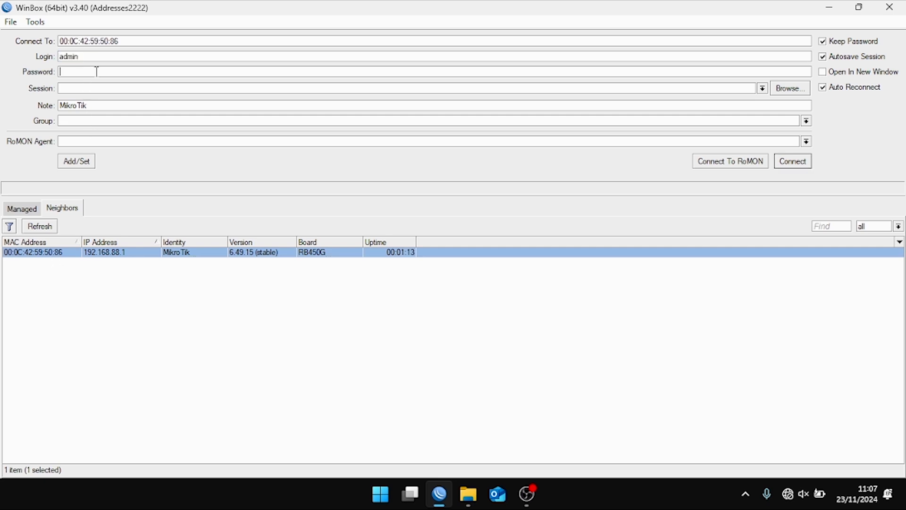
- Log in to the reset RB450G, bringing up the Default Configuration notice
click(99, 57)
click(793, 166)
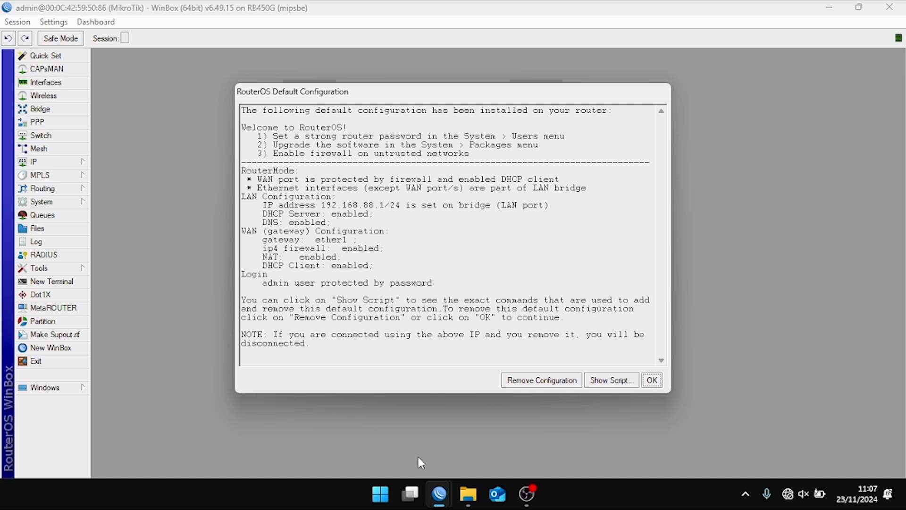
- Remove the default configuration, then open the Interfaces list and IP > Addresses
click(529, 384)
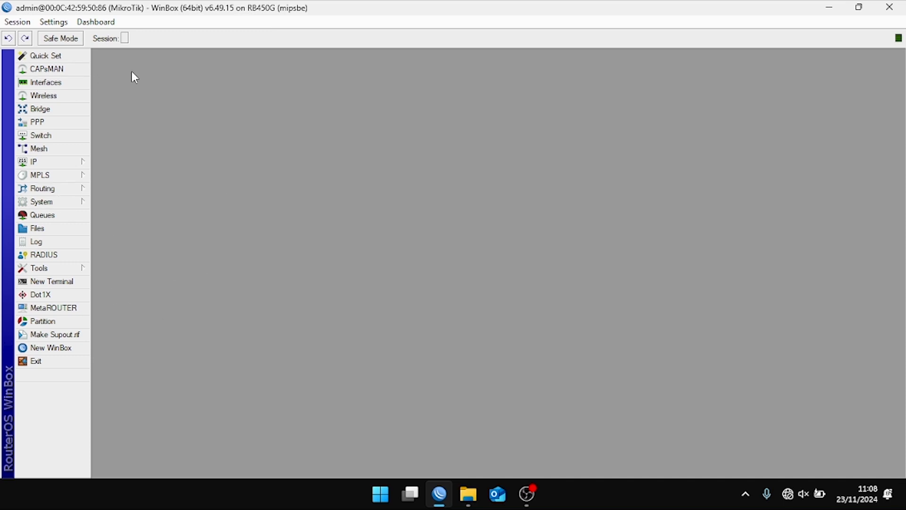
click(37, 82)
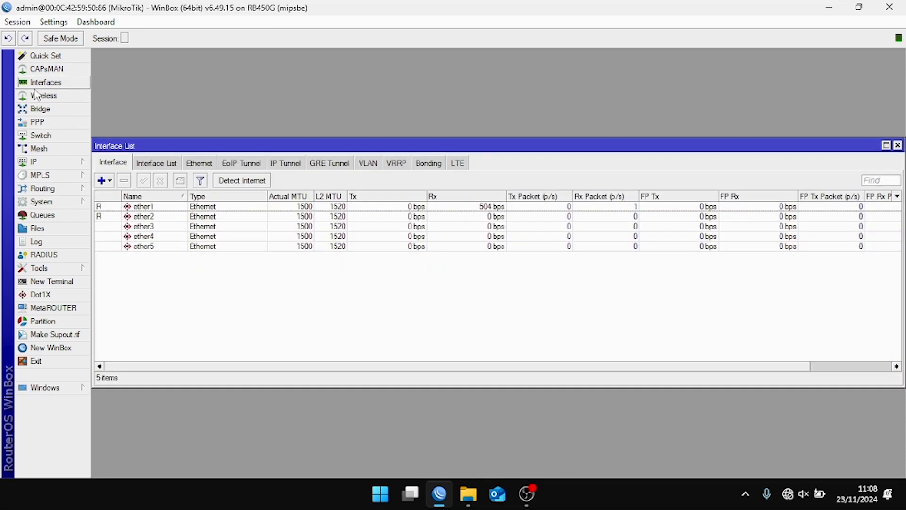
click(66, 163)
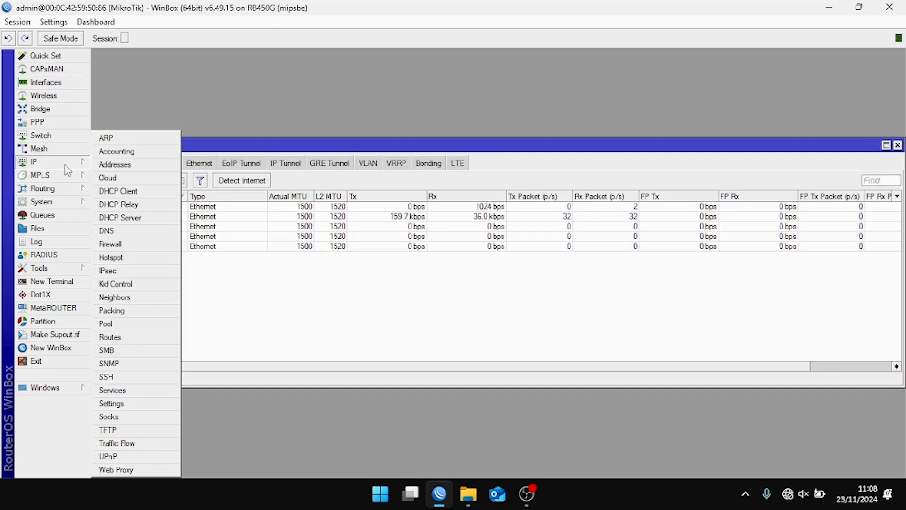
click(108, 168)
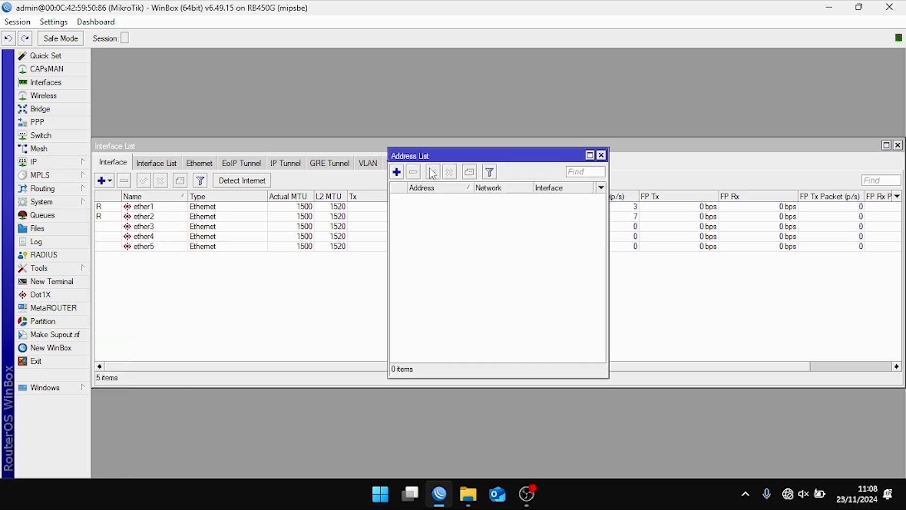
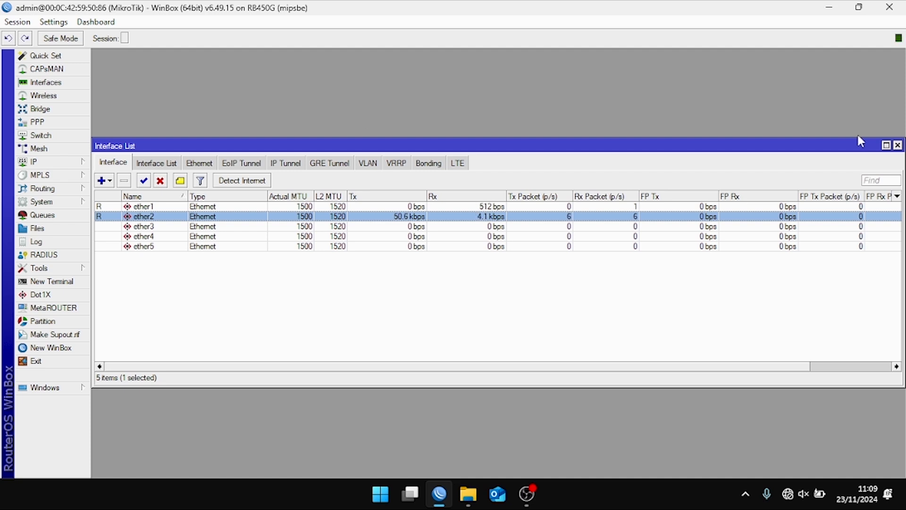
- Close the Interface List window and bring up the IP menu
click(897, 145)
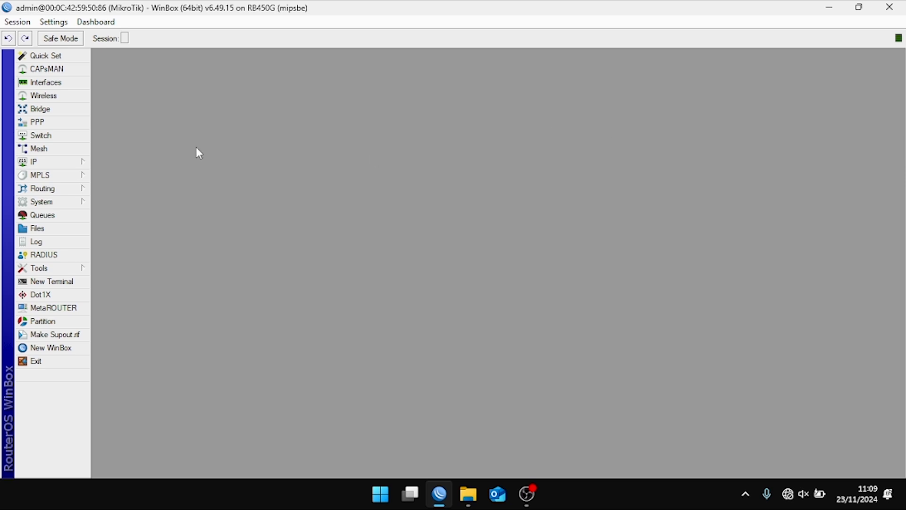
click(74, 162)
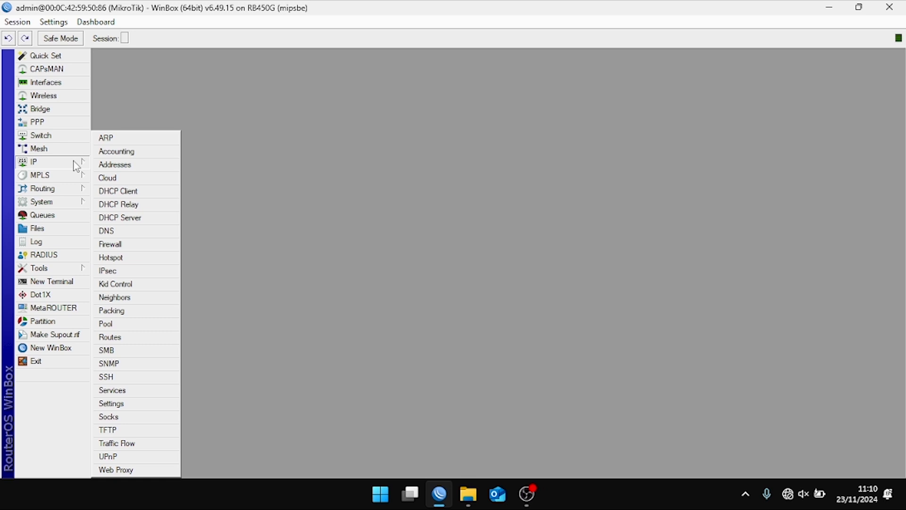
- Add a DHCP client on ether1 with default settings under IP > DHCP Client
click(286, 149)
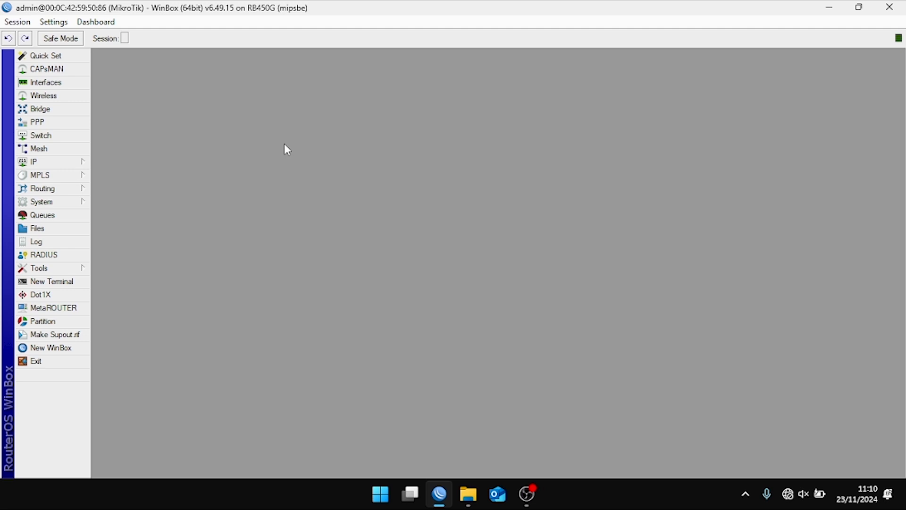
click(85, 163)
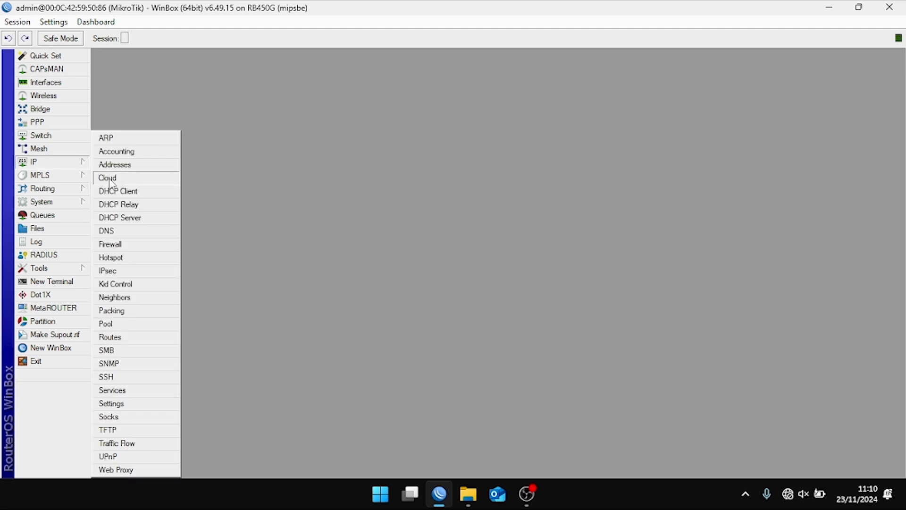
click(135, 195)
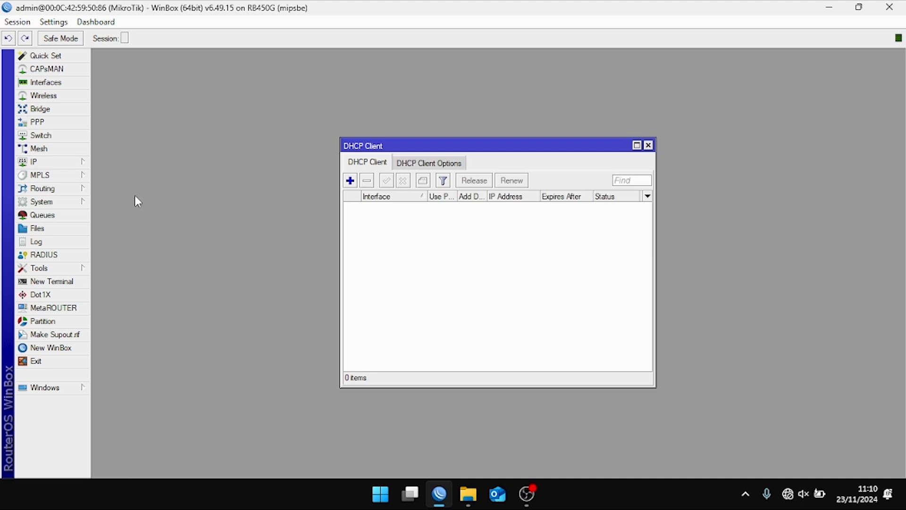
click(350, 181)
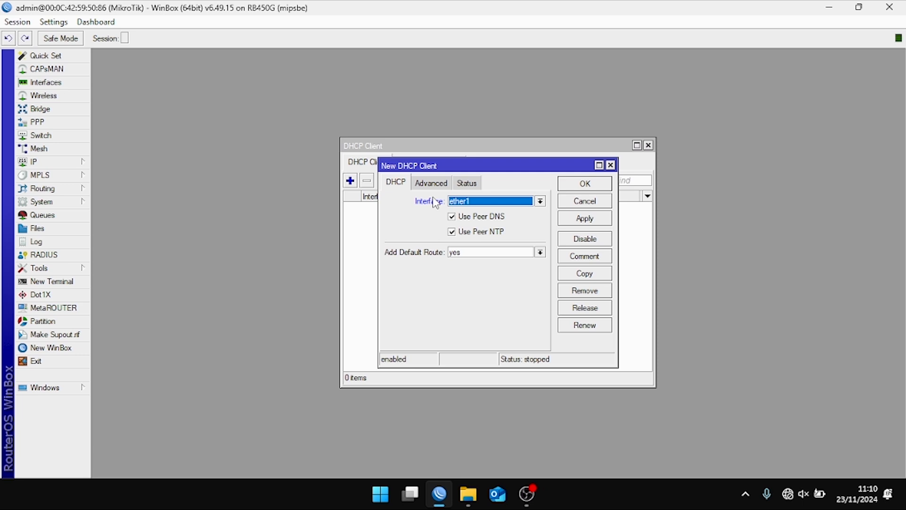
click(594, 221)
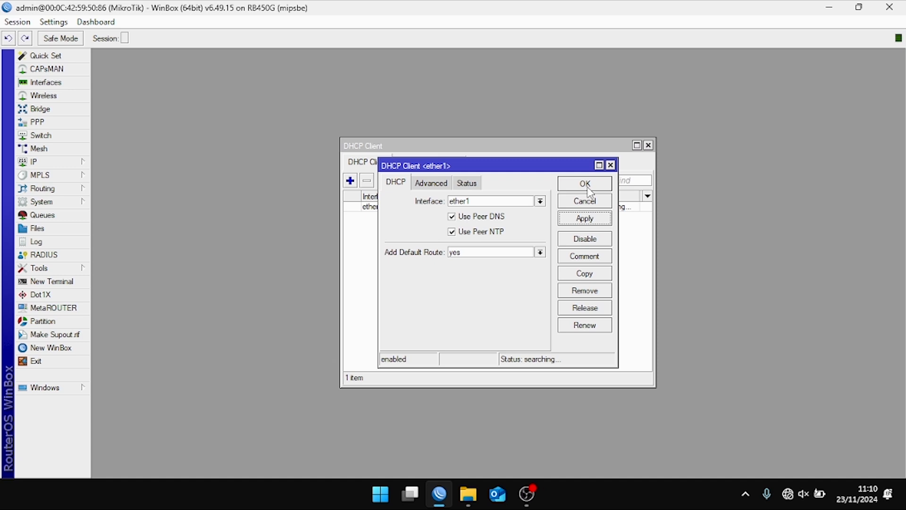
click(585, 184)
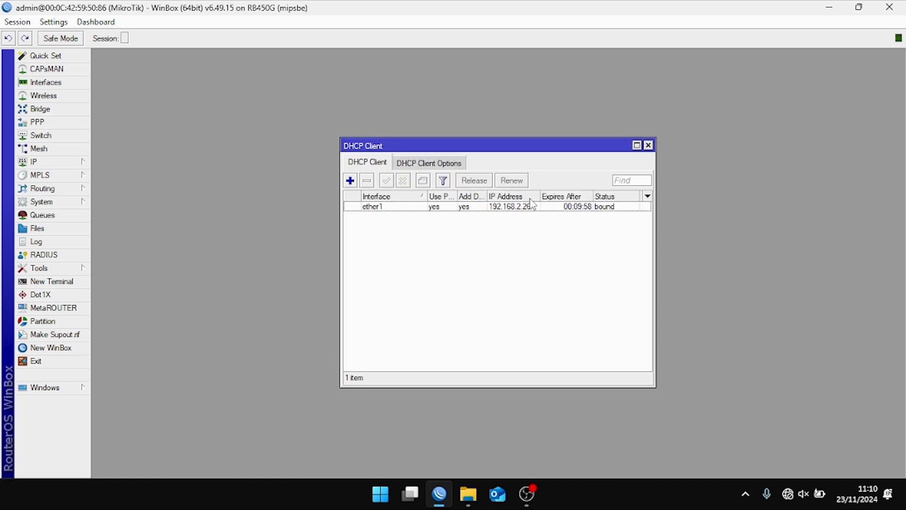
- Widen the column and open the ether1 client to confirm lease 192.168.2.26/24
drag(540, 196, 560, 195)
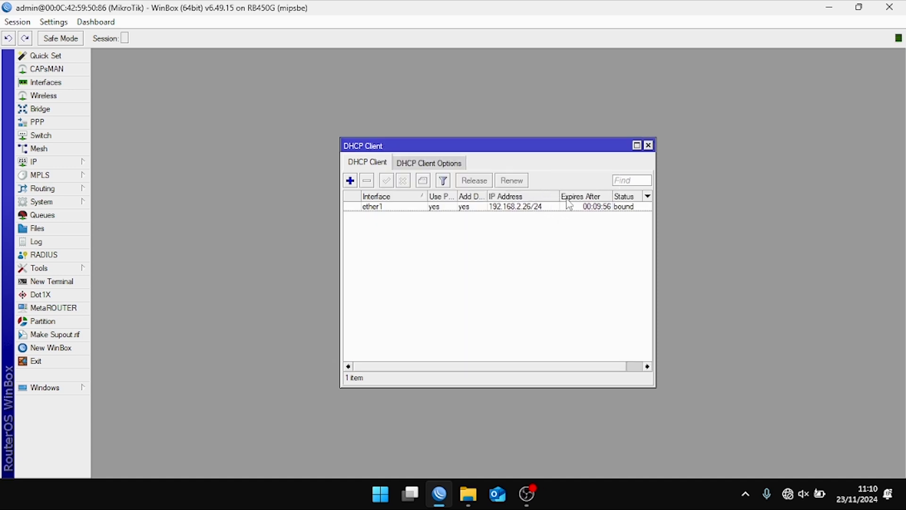
click(627, 209)
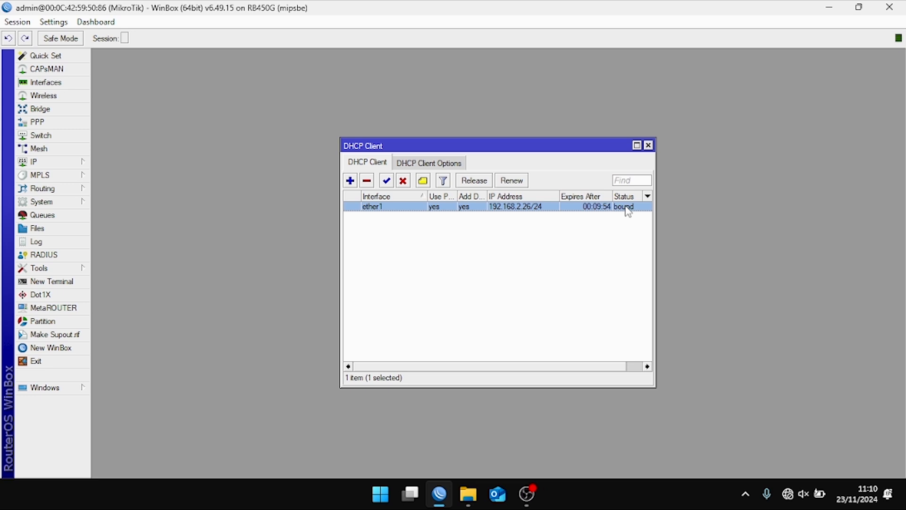
click(511, 214)
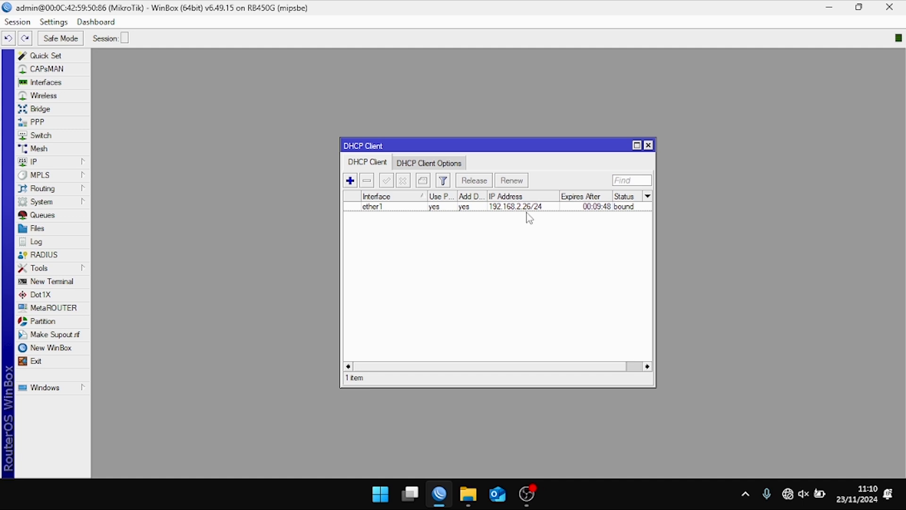
double_click(532, 209)
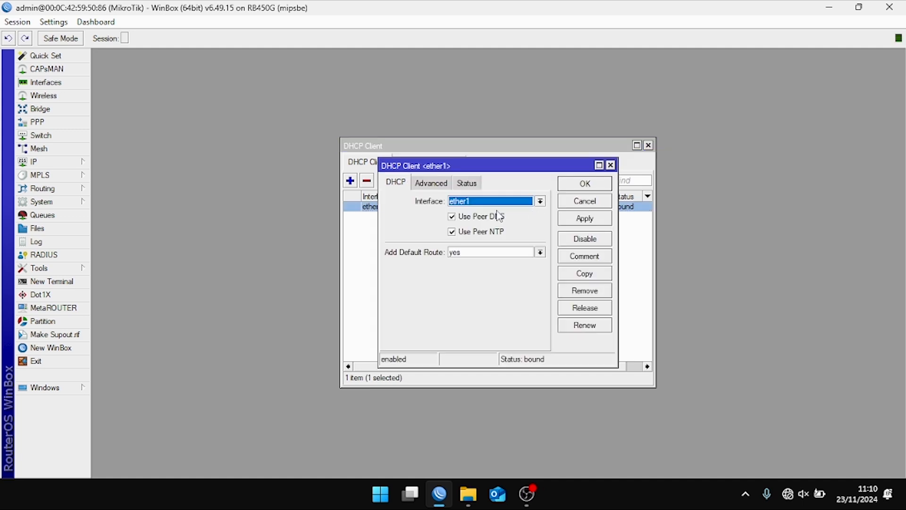
click(610, 165)
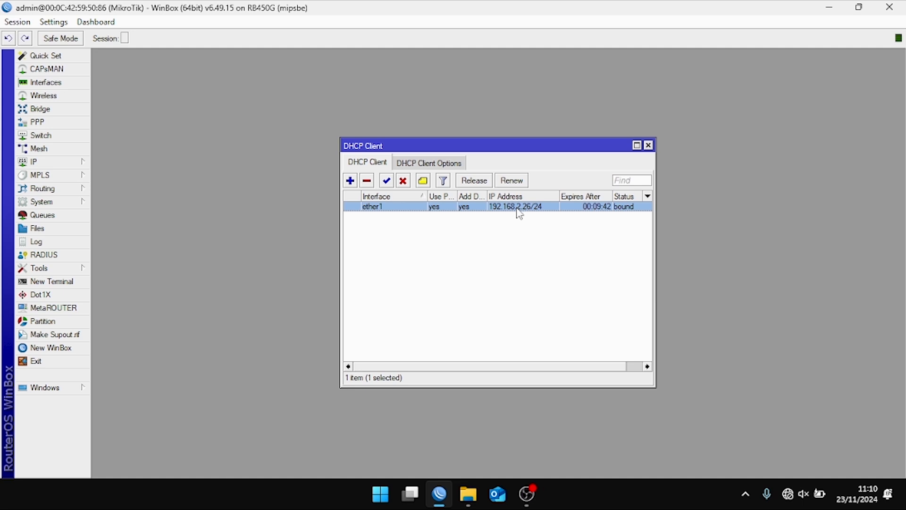
mouse_move(520, 213)
- Open the Interface List and look over ports ether1–ether4, including ether2's properties
click(56, 82)
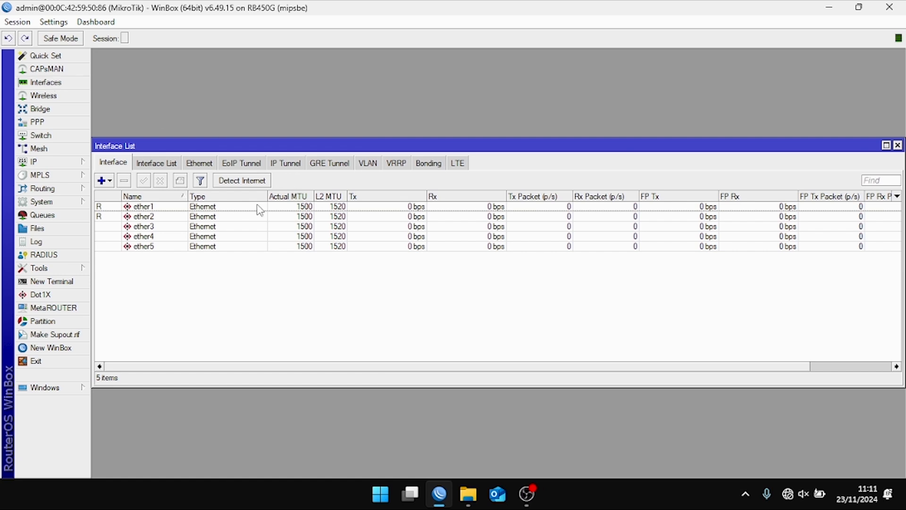
click(152, 209)
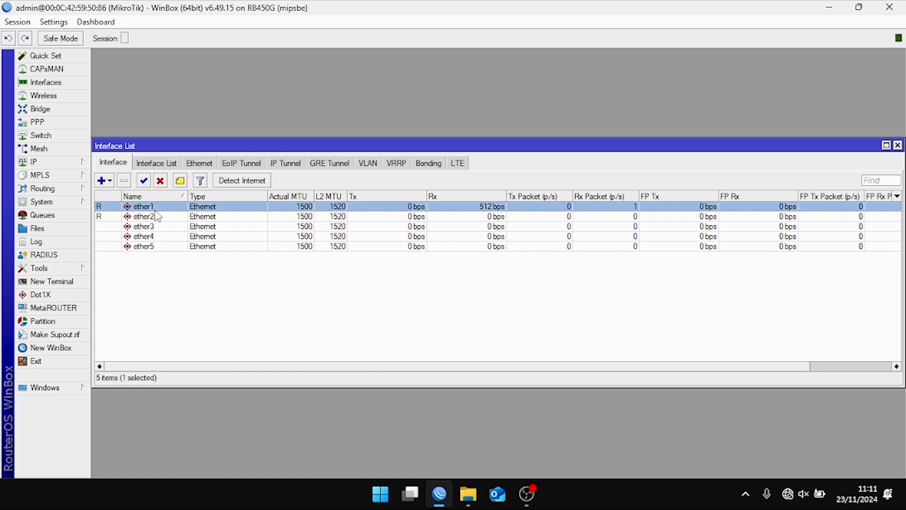
click(101, 218)
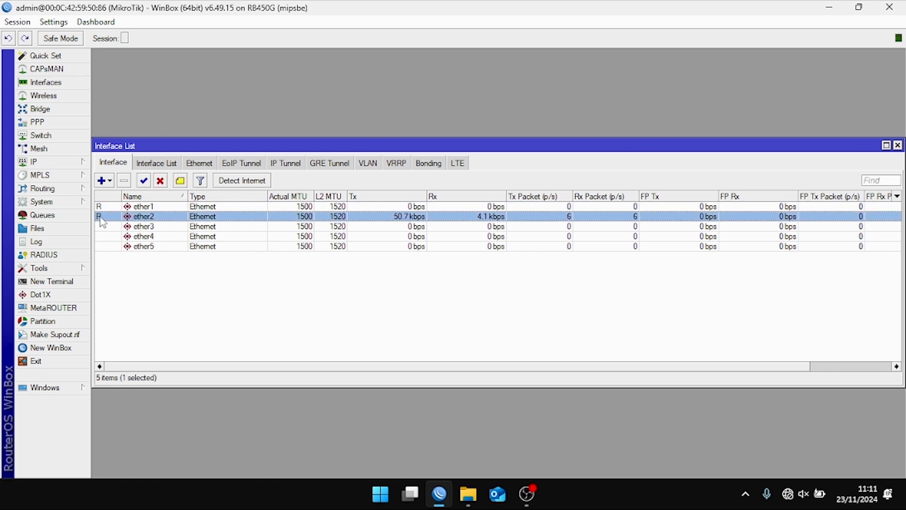
double_click(101, 218)
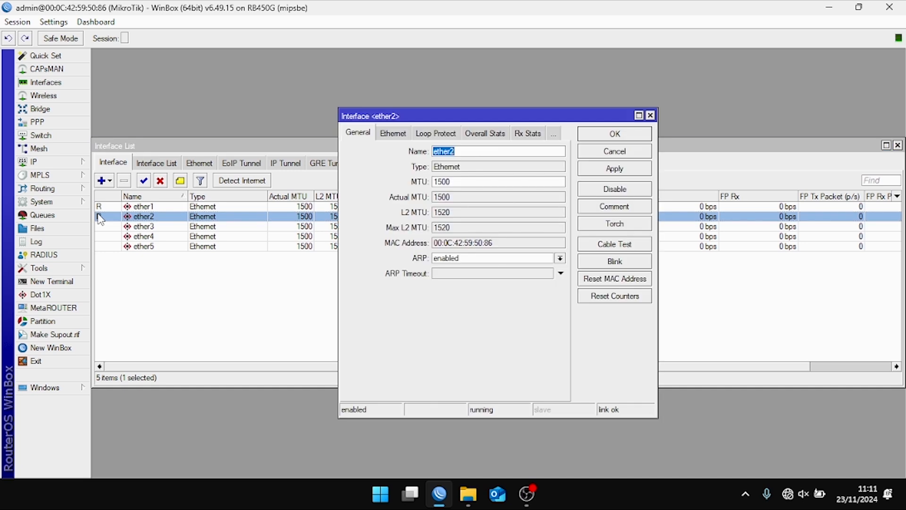
click(650, 114)
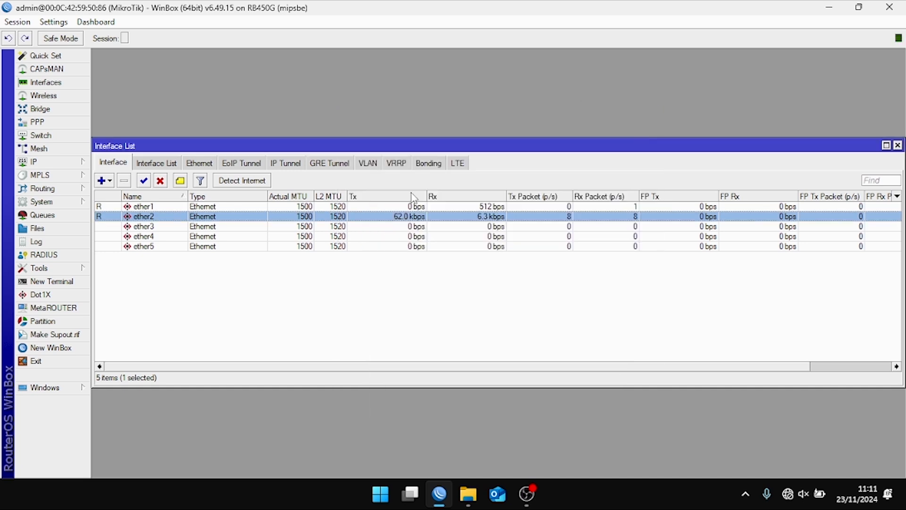
click(103, 207)
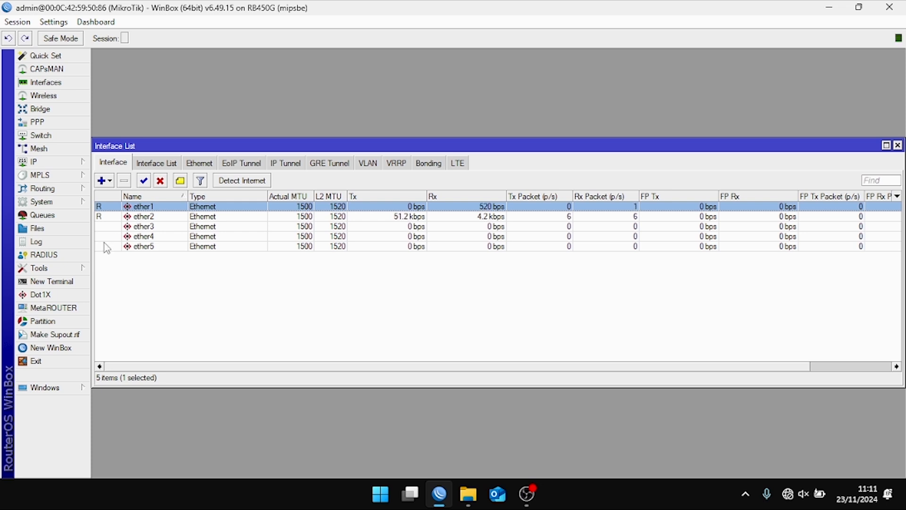
click(108, 217)
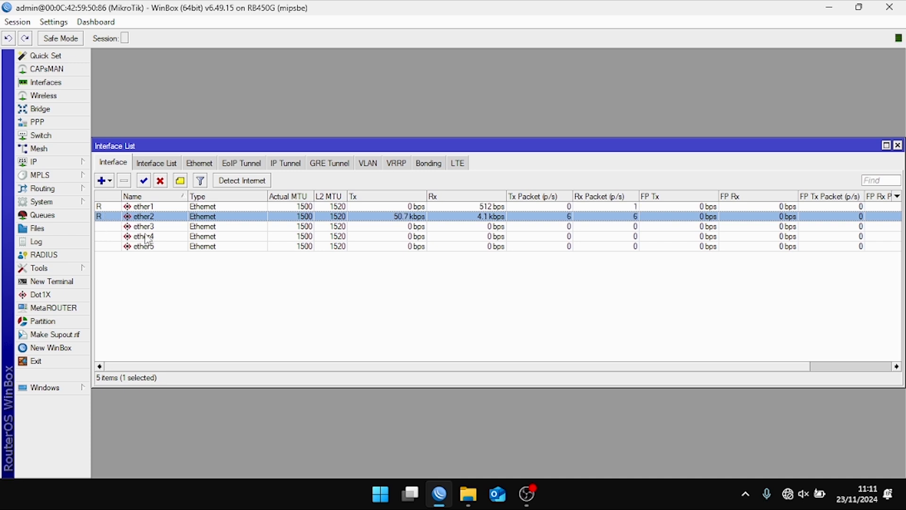
click(123, 227)
click(125, 236)
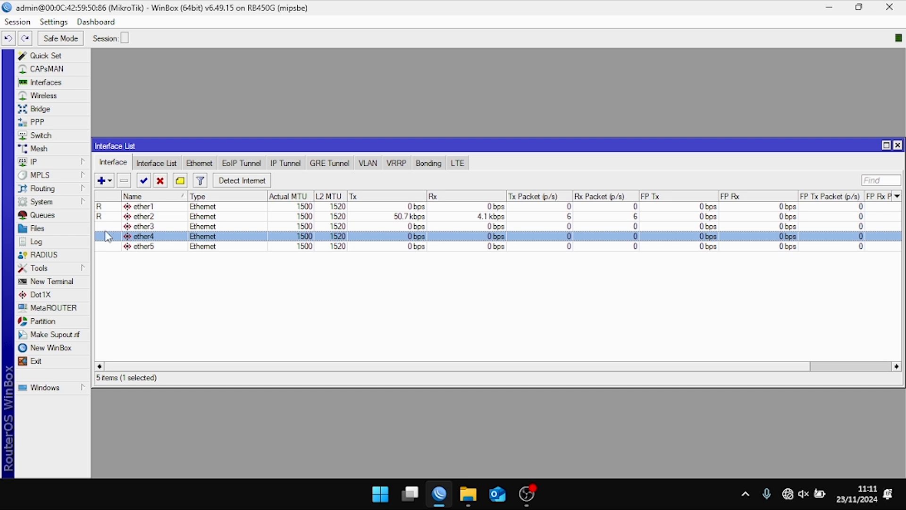
click(129, 209)
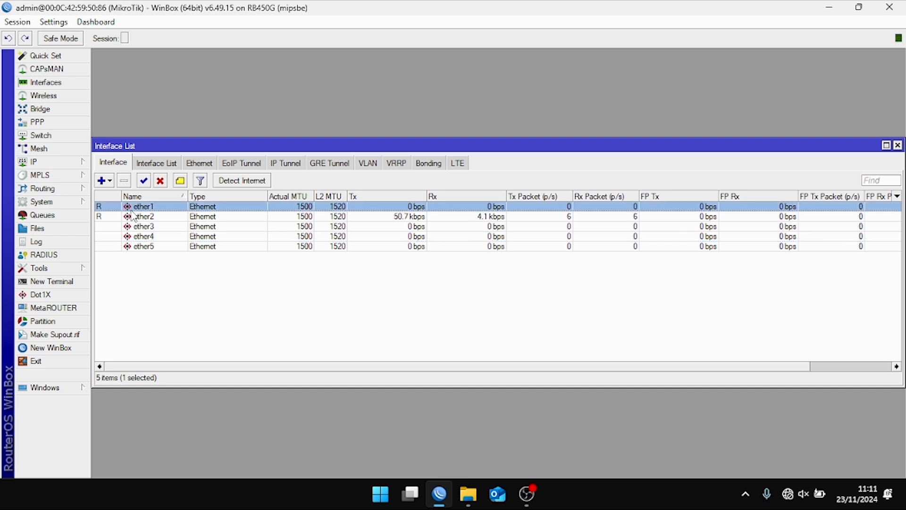
click(131, 229)
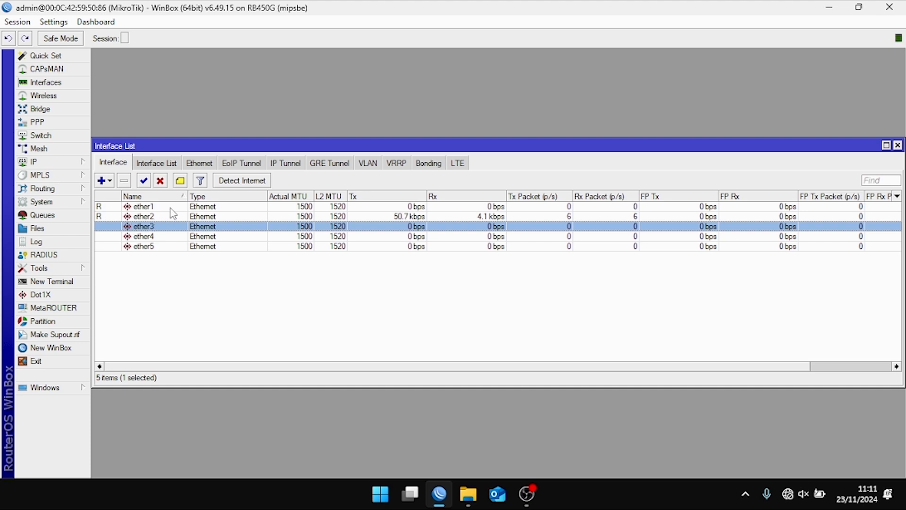
click(149, 215)
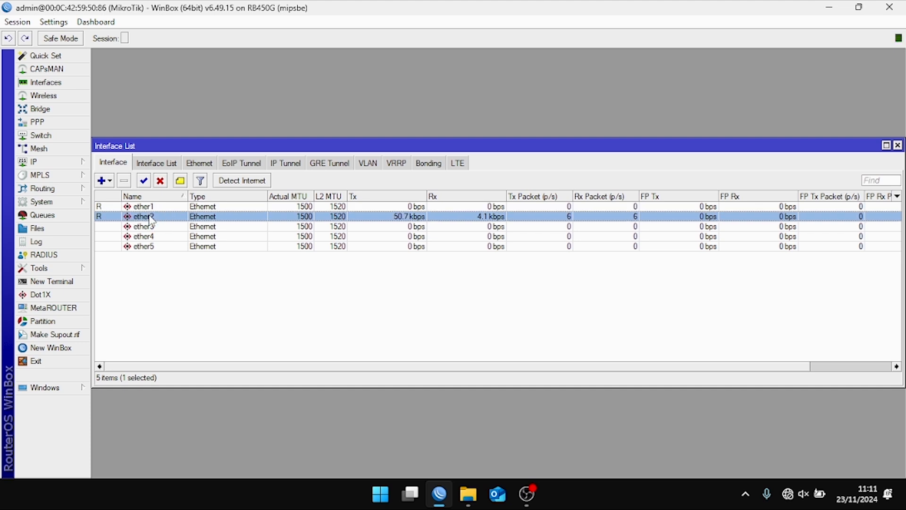
- Give ether1 the comment 'UPLINK ROUTER ISP'
click(178, 210)
click(182, 181)
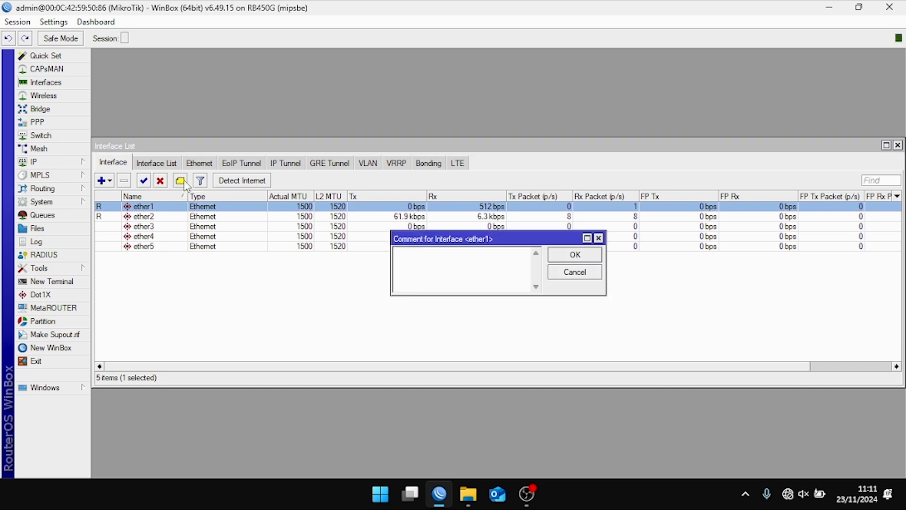
text(UPLINK ROUTER ISP)
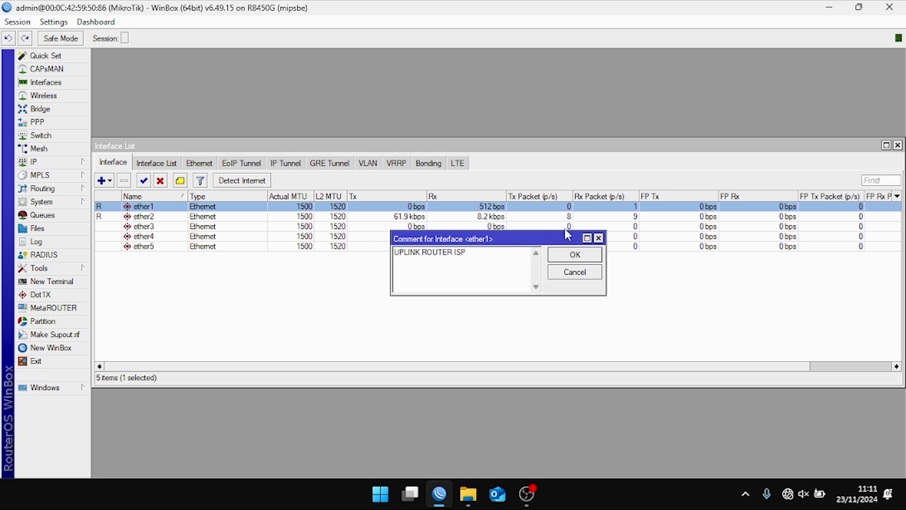
click(575, 255)
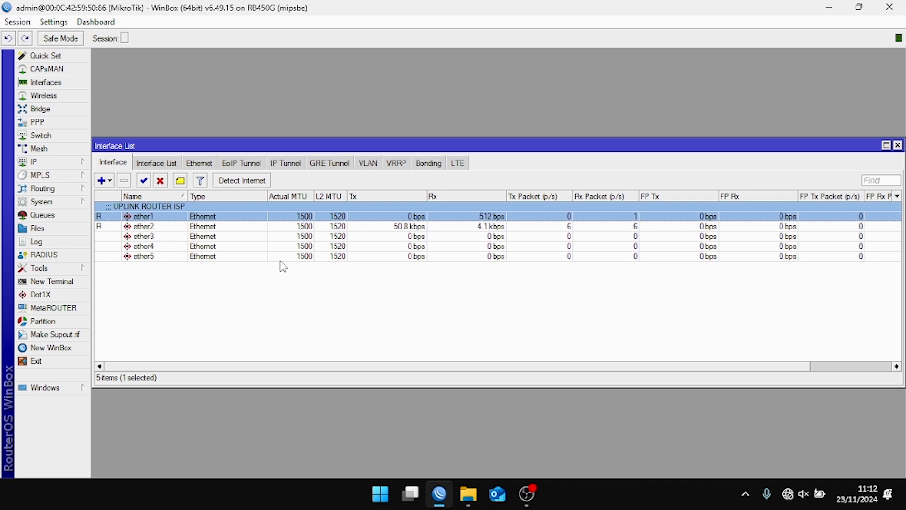
- Open the Route List and view default route 0.0.0.0/0 via gateway 192.168.2.1 on ether1
click(52, 162)
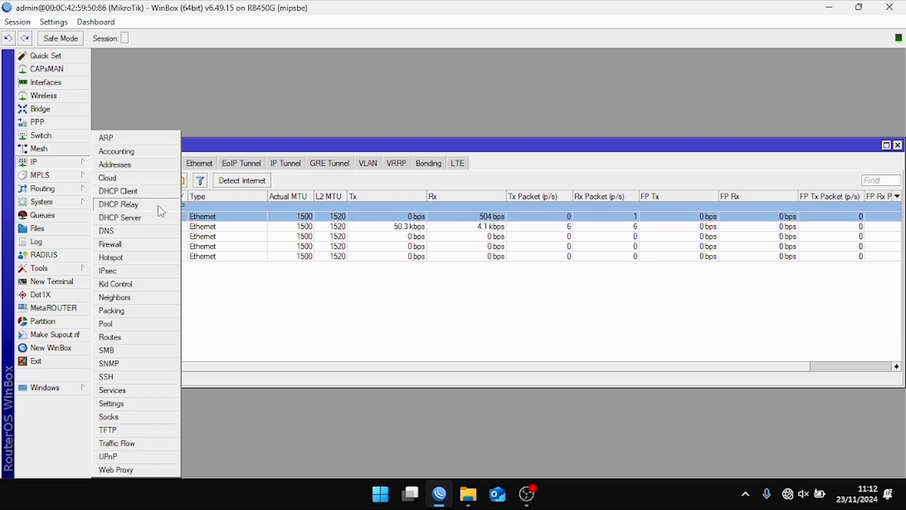
click(124, 337)
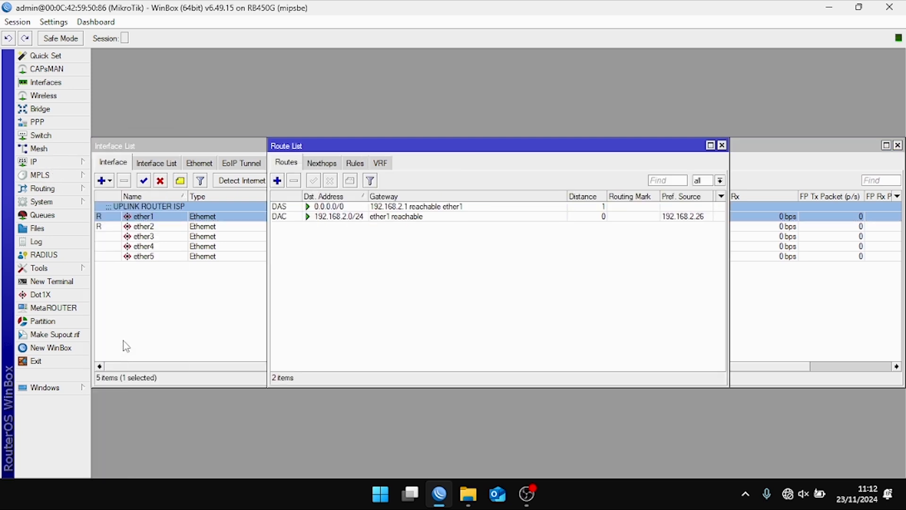
click(374, 218)
drag(369, 192, 418, 193)
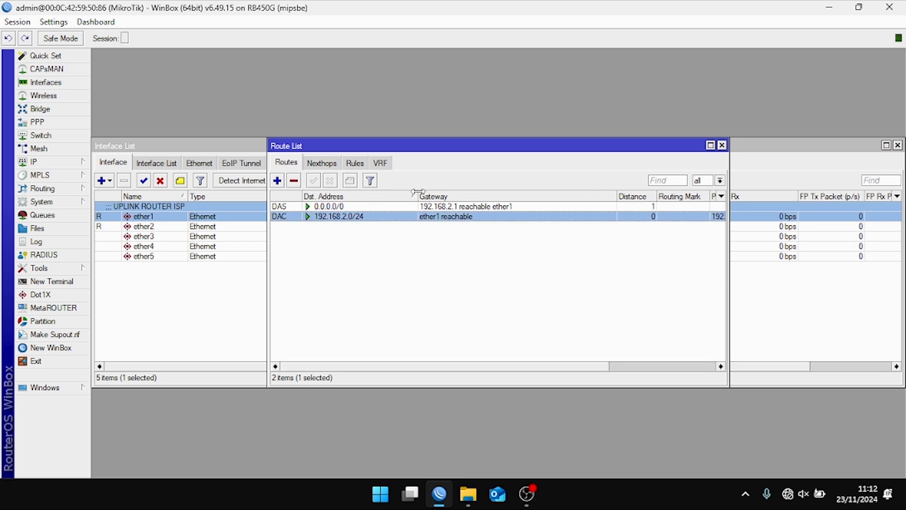
click(453, 208)
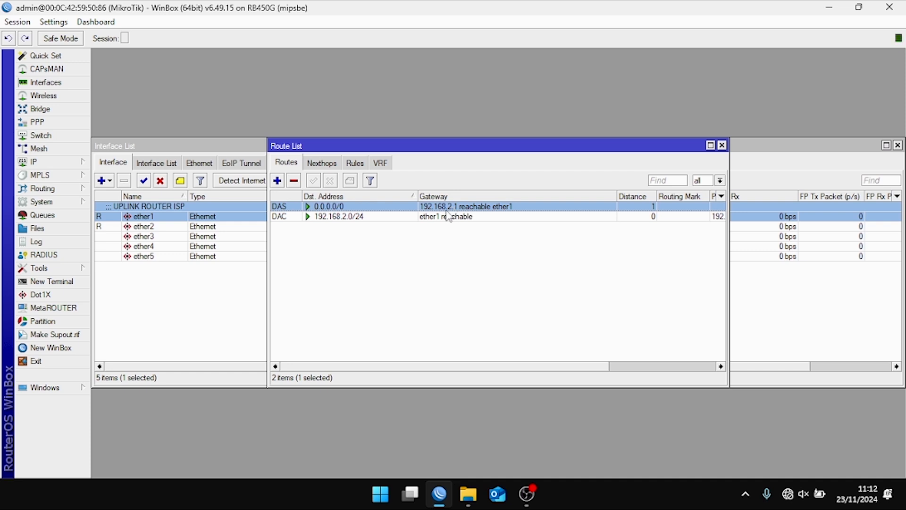
double_click(447, 211)
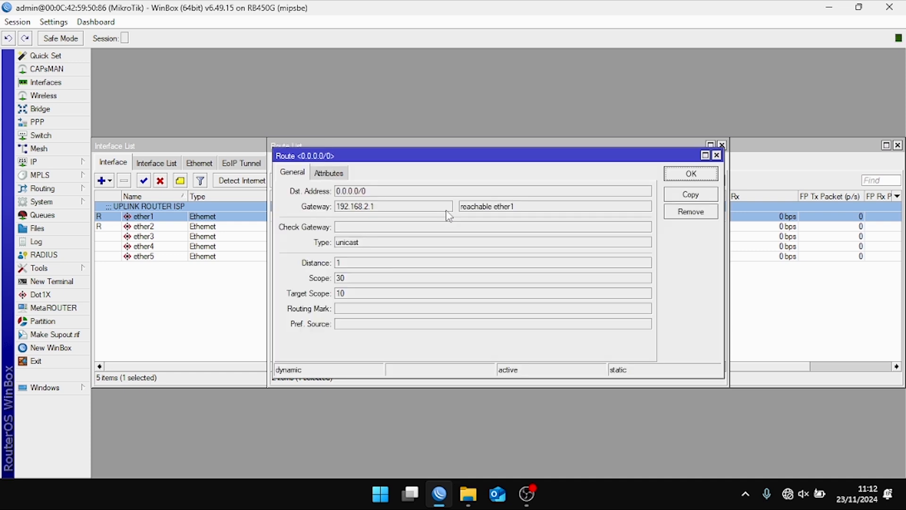
double_click(368, 208)
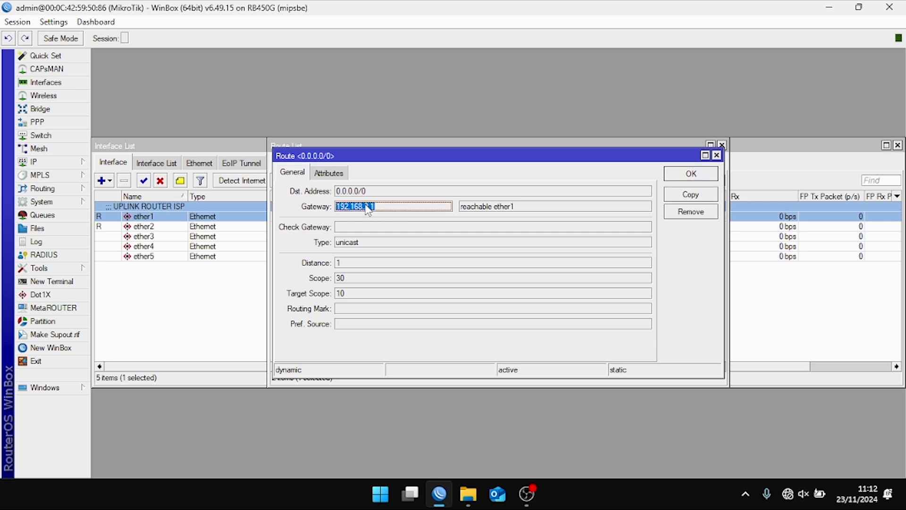
- Ping 192.168.2.1 from a New Terminal, getting 14 of 14 replies
click(50, 281)
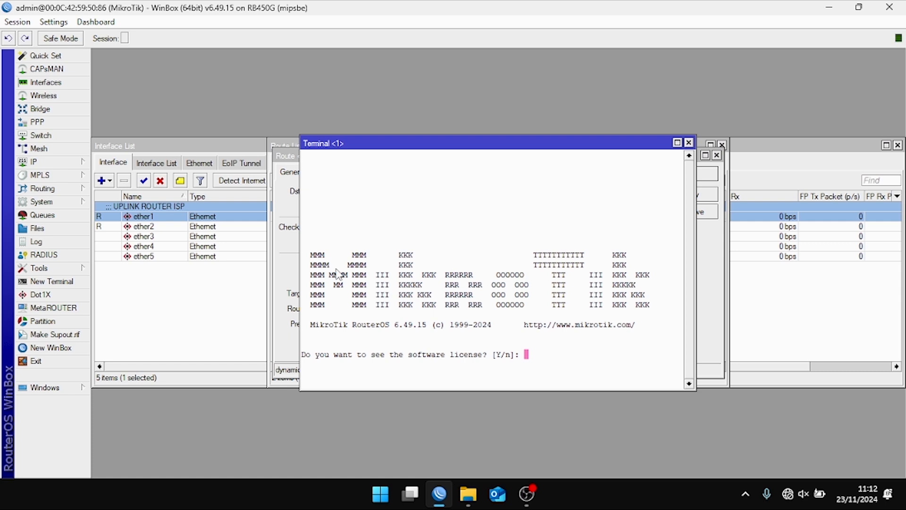
text(n)
key(Return)
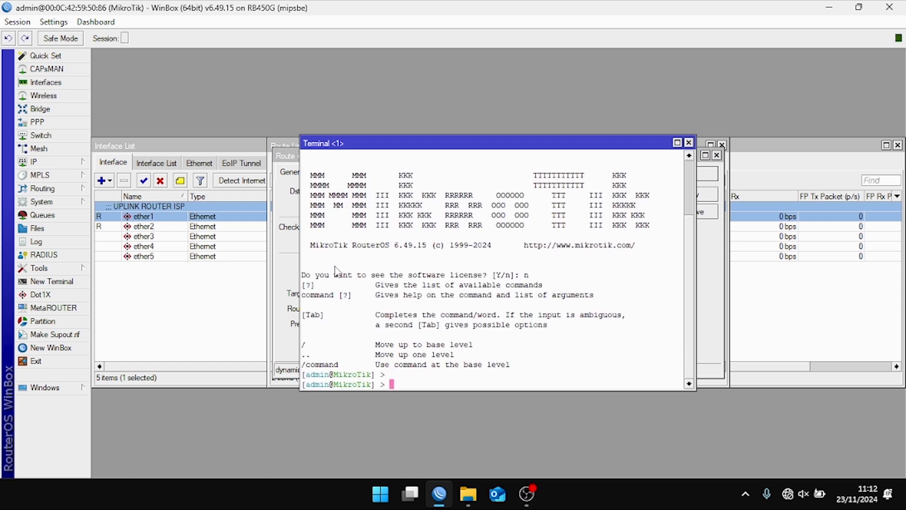
text(ping 192.168.2.1)
key(Return)
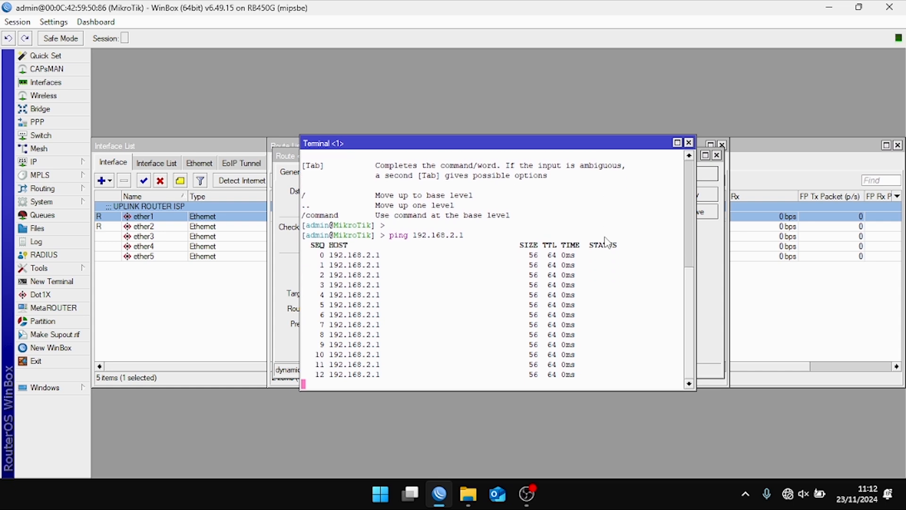
key(ctrl+c)
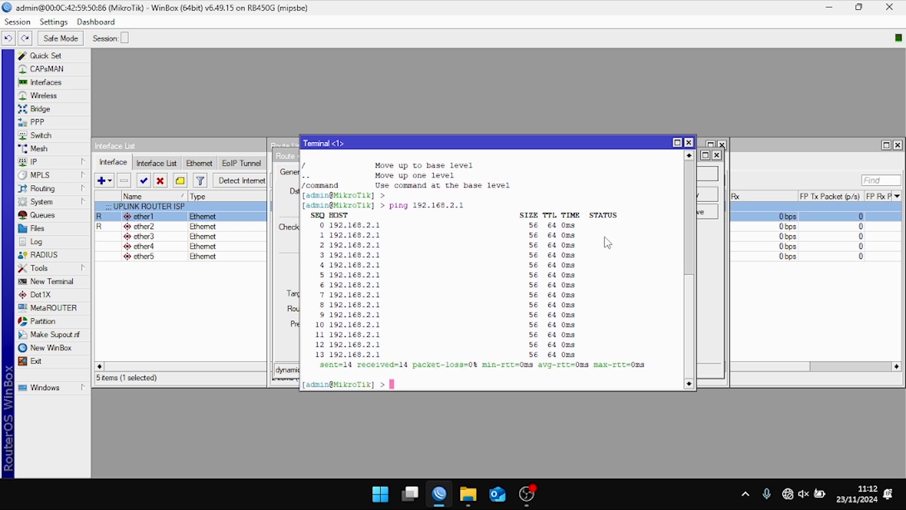
- Close the terminal, route properties and Route List, and start a comment on ether2
click(689, 142)
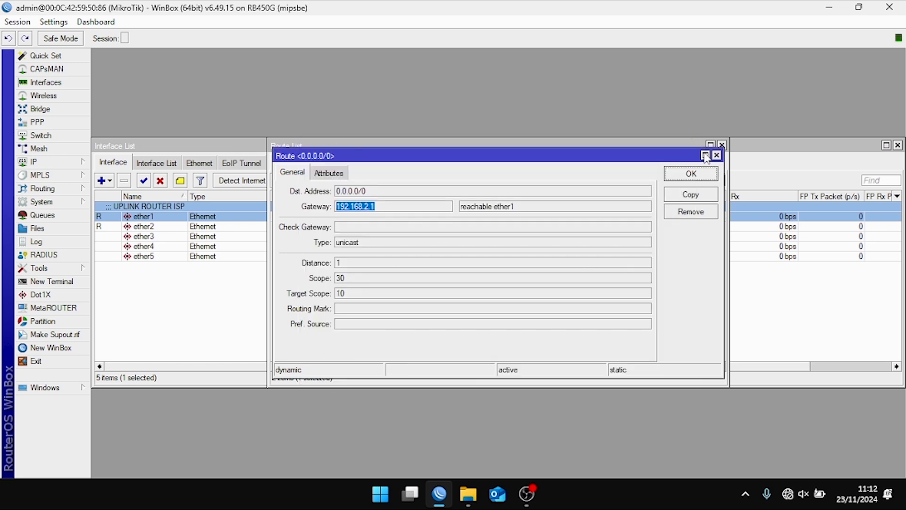
click(717, 155)
click(721, 144)
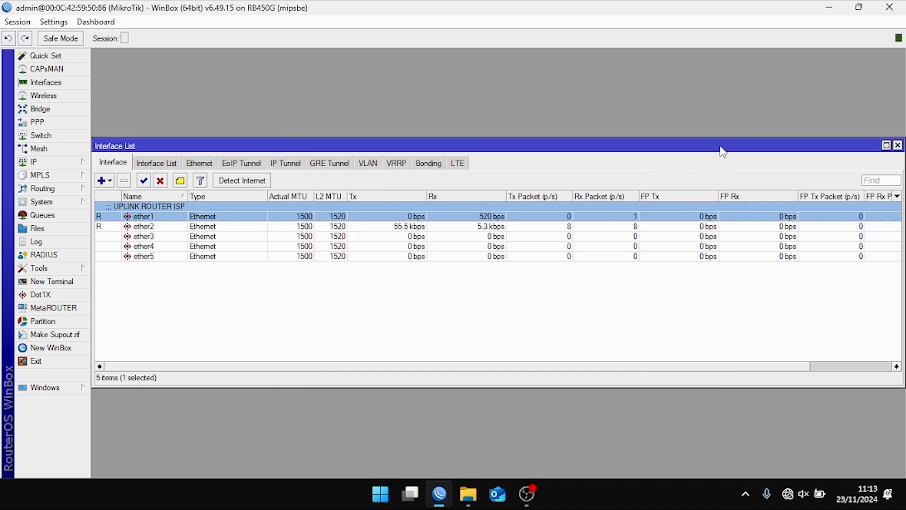
click(188, 230)
click(183, 183)
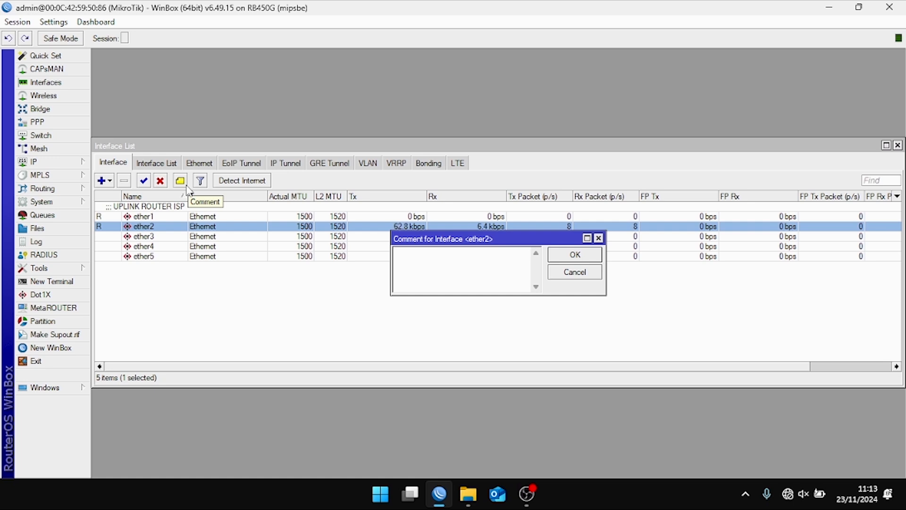
- Save 'LAN' as ether2's comment
text(LAN )
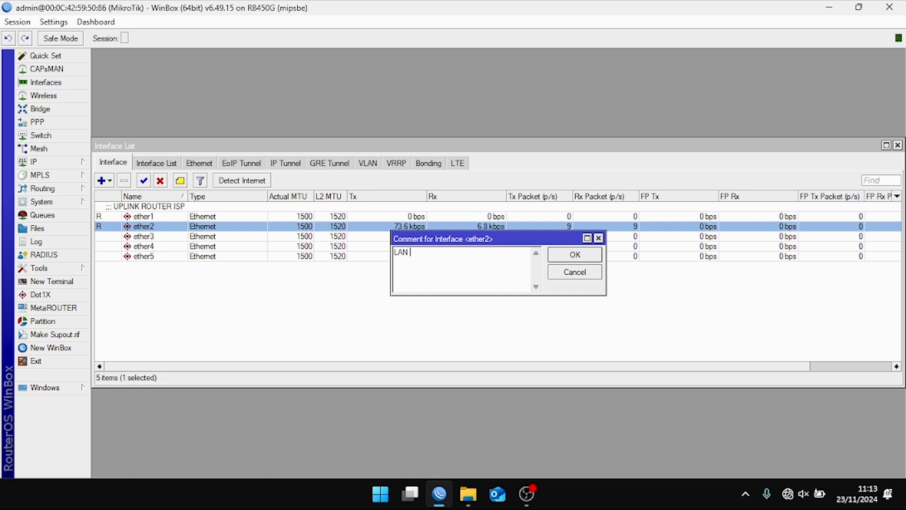
text(NETWOR)
key(BackSpace)
key(BackSpace)
key(BackSpace)
key(BackSpace)
key(BackSpace)
key(BackSpace)
key(BackSpace)
key(Return)
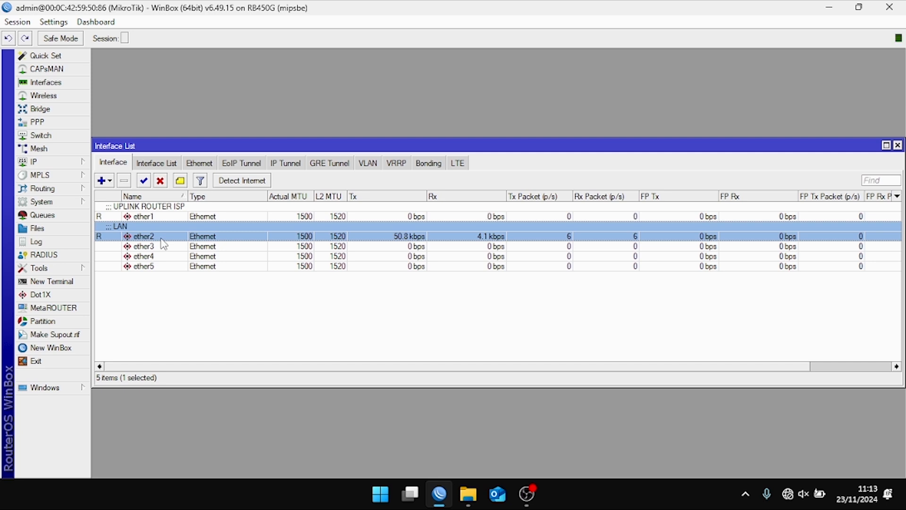
- Open and close the empty DHCP Server list; a Mesh window opens by mistake
click(57, 163)
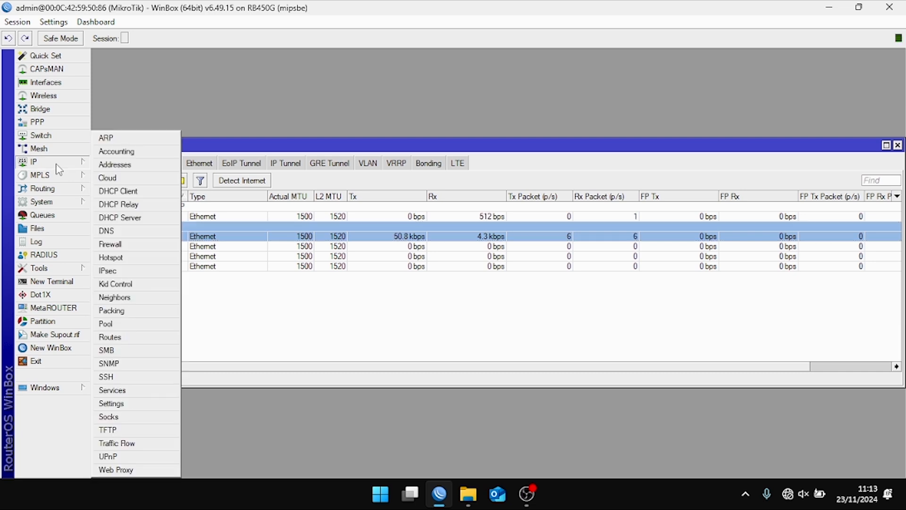
click(120, 218)
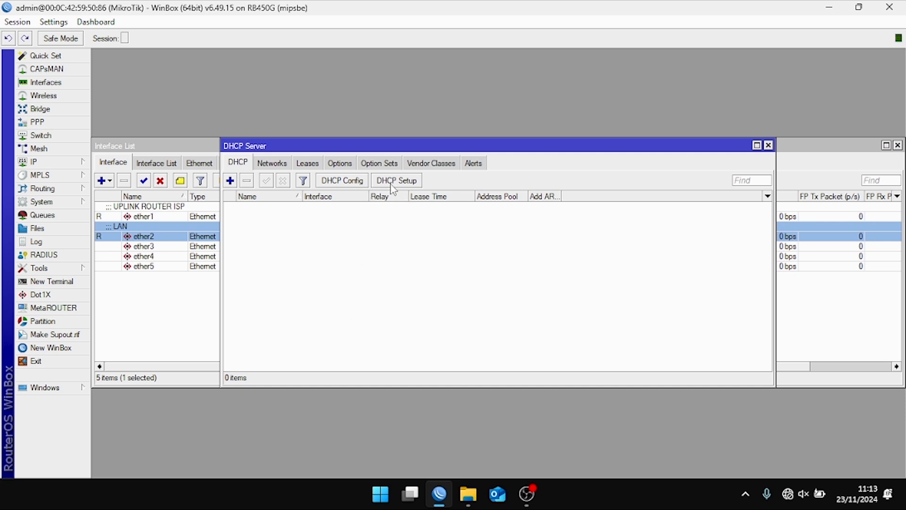
click(54, 164)
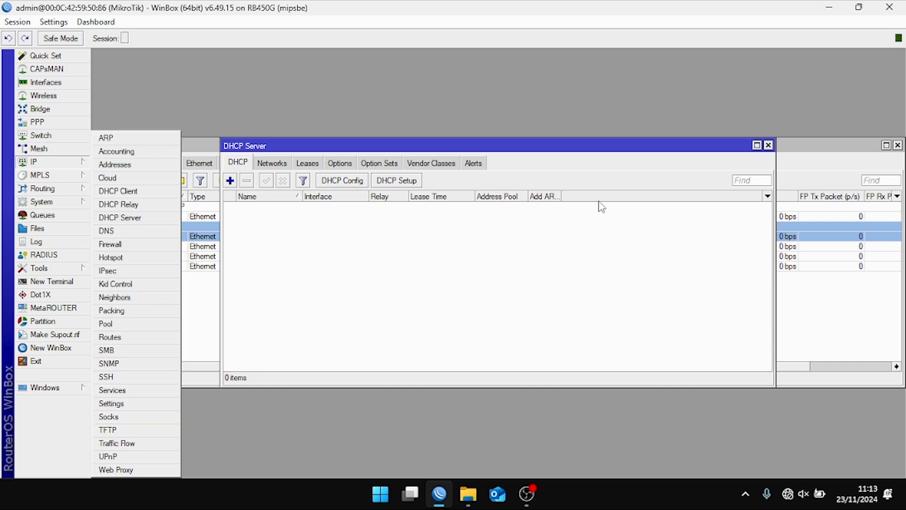
click(768, 146)
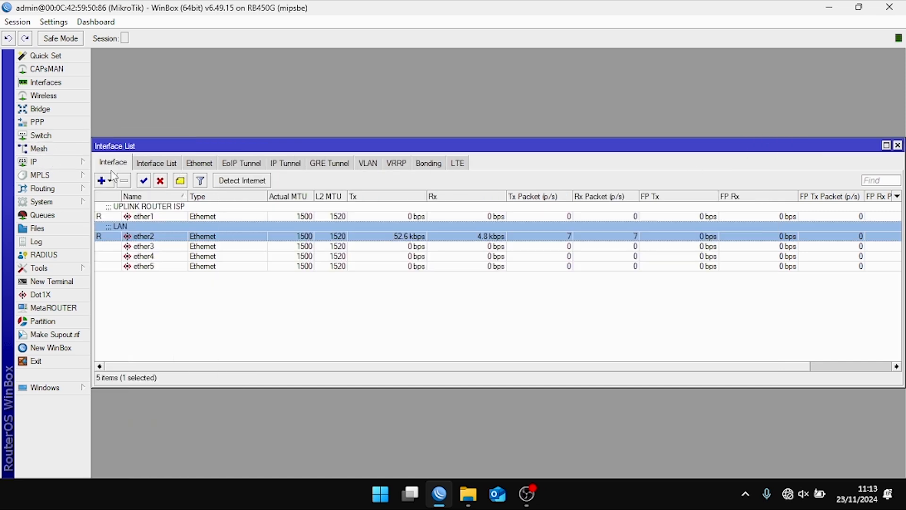
click(71, 148)
click(75, 166)
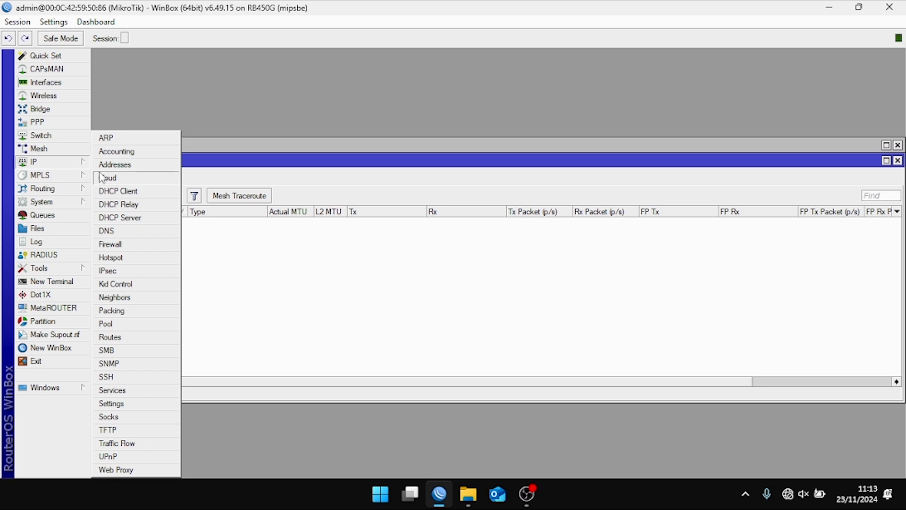
- Add address 172.168.10.1/24 on ether2 and widen the Address List to view it
click(131, 164)
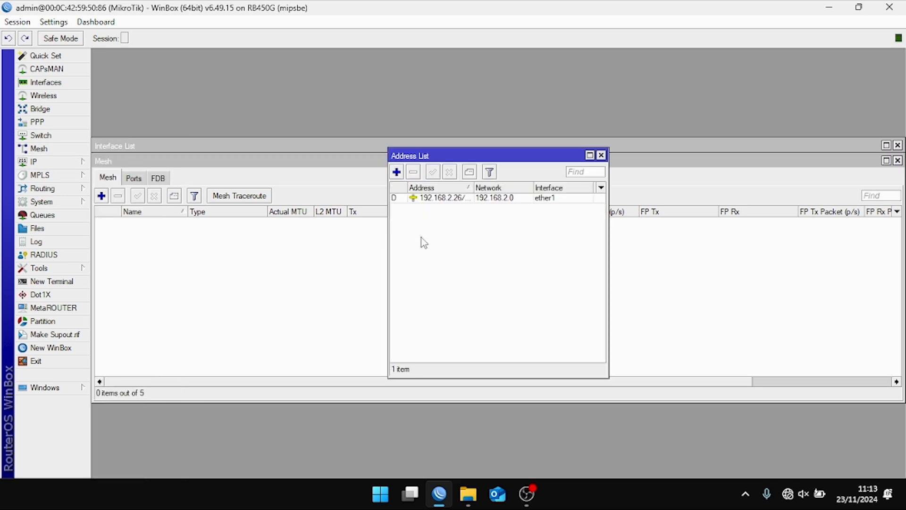
click(403, 170)
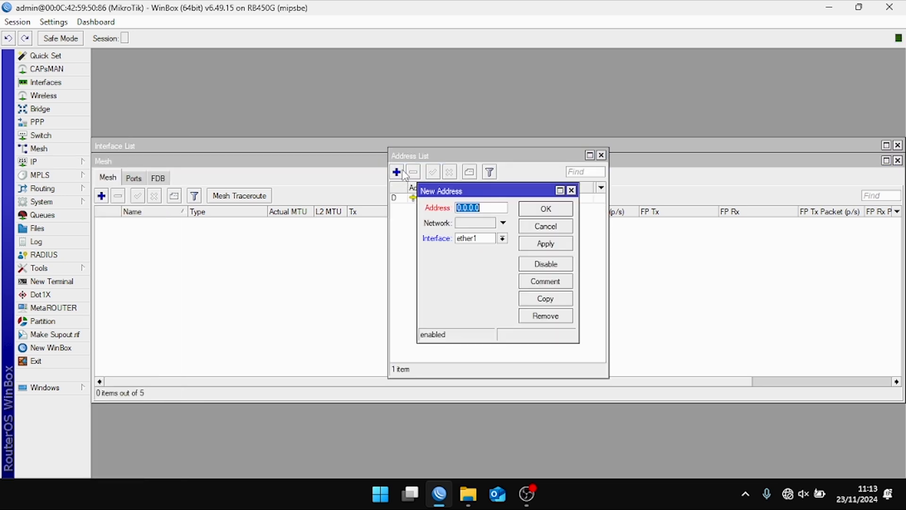
click(502, 237)
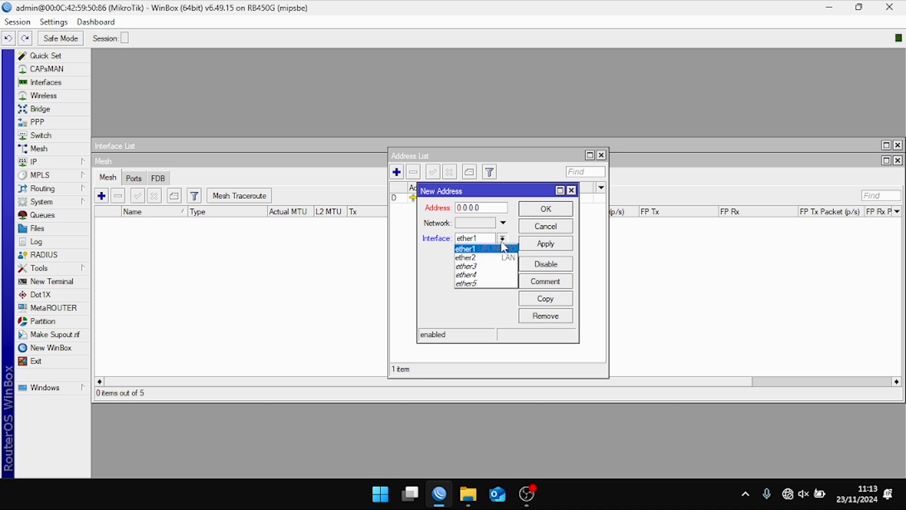
click(486, 257)
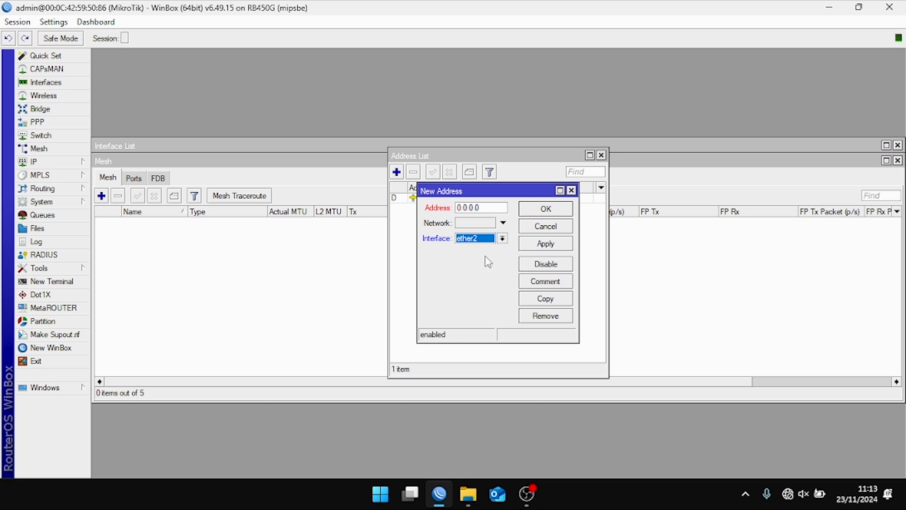
double_click(488, 206)
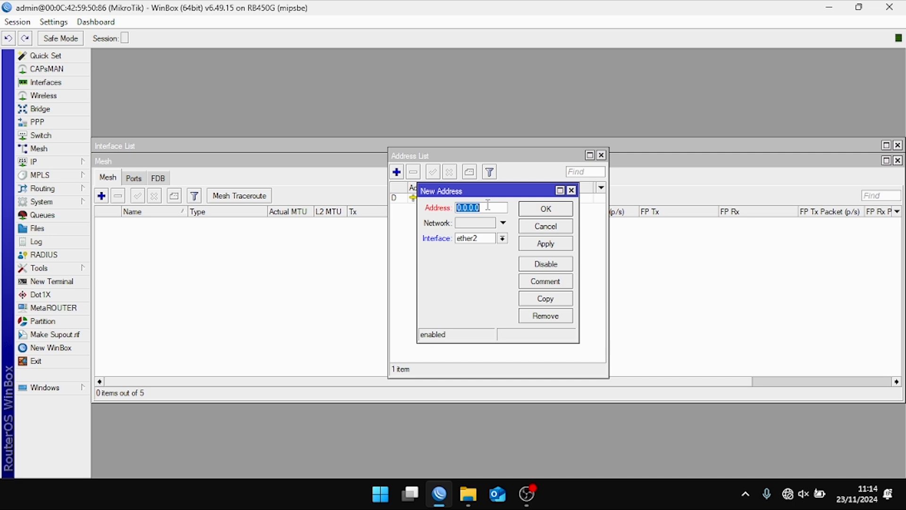
text(172)
text(.168)
text(.10.1/)
text(24)
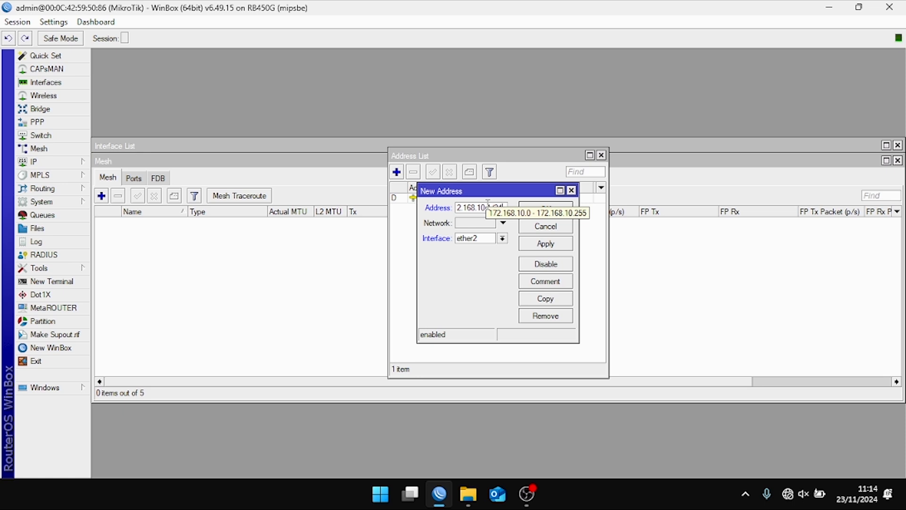
click(550, 248)
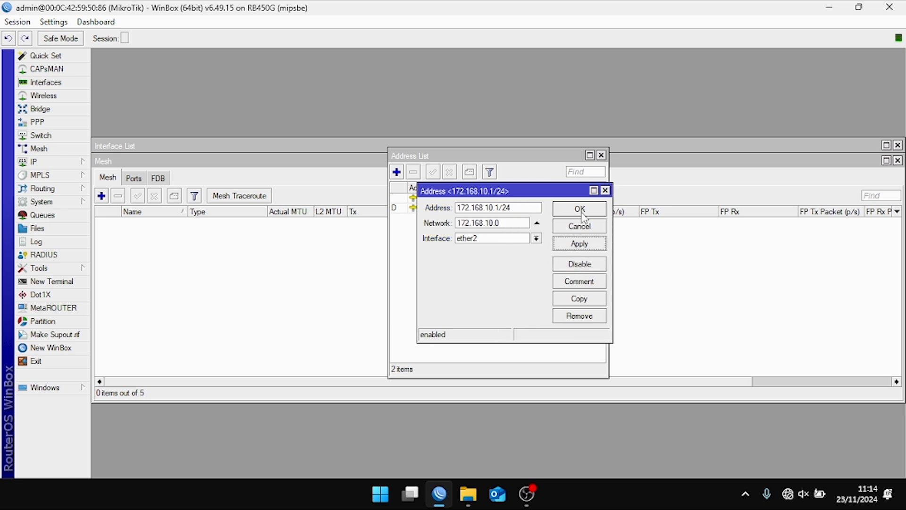
click(580, 209)
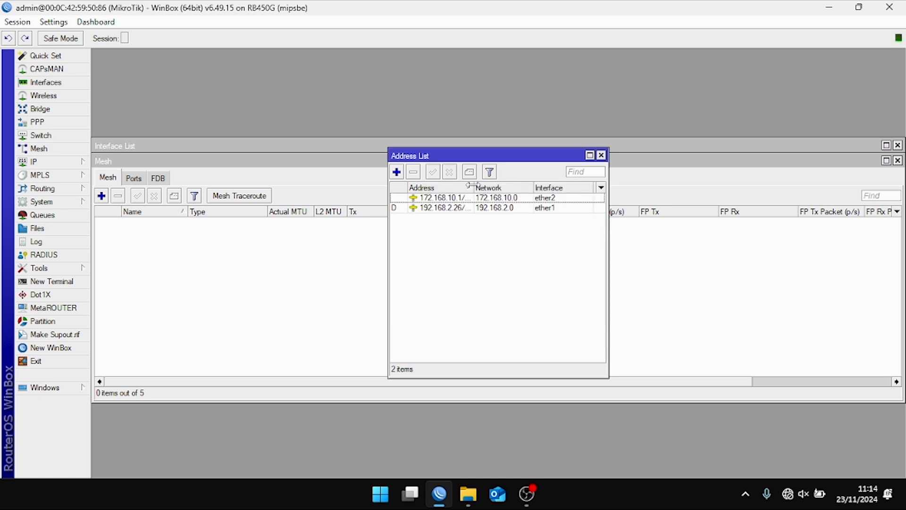
drag(472, 185, 503, 185)
click(435, 201)
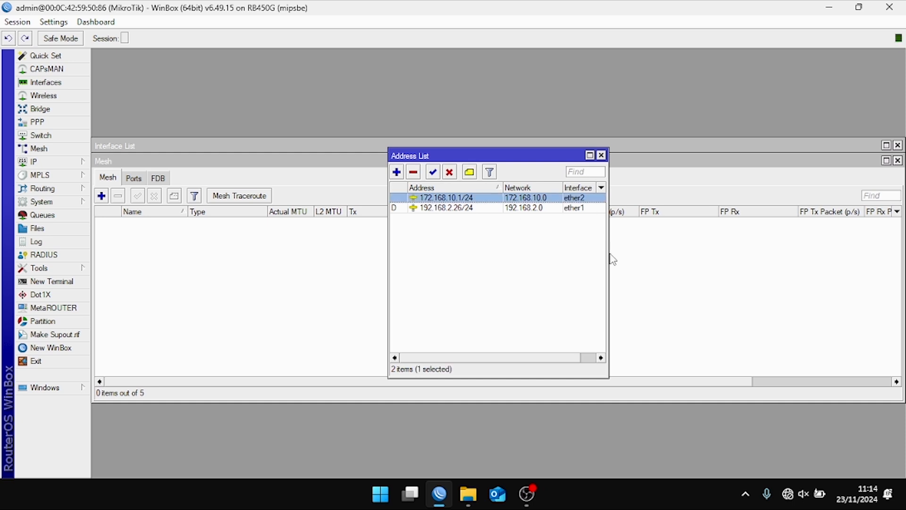
drag(608, 261, 696, 255)
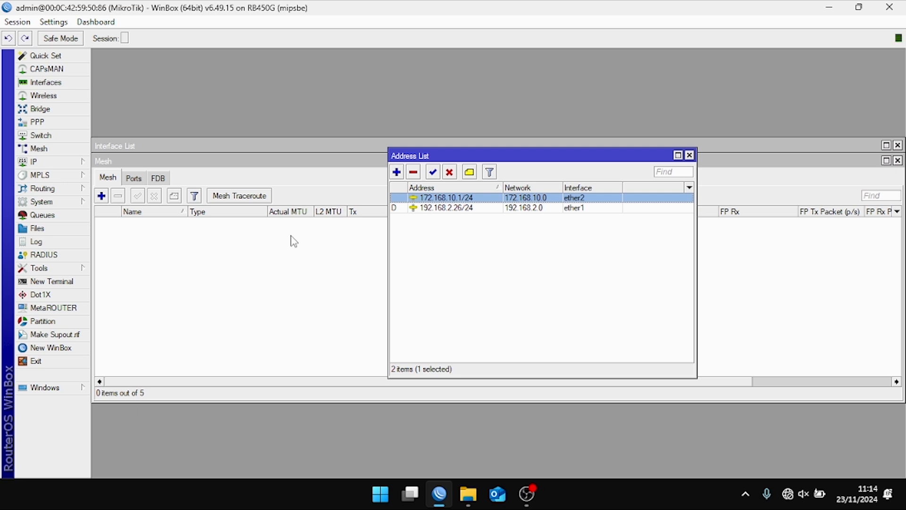
- Launch DHCP Setup from IP > DHCP Server and choose ether2 as the server interface
click(40, 162)
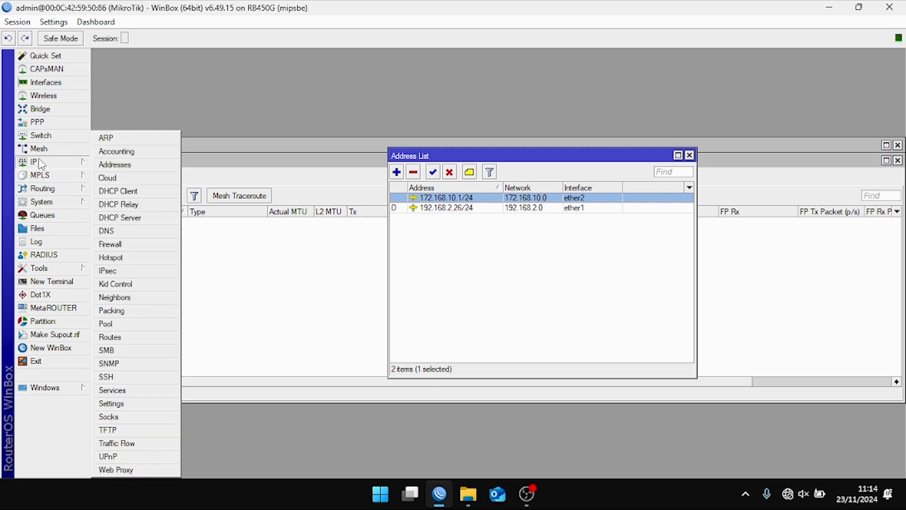
click(137, 220)
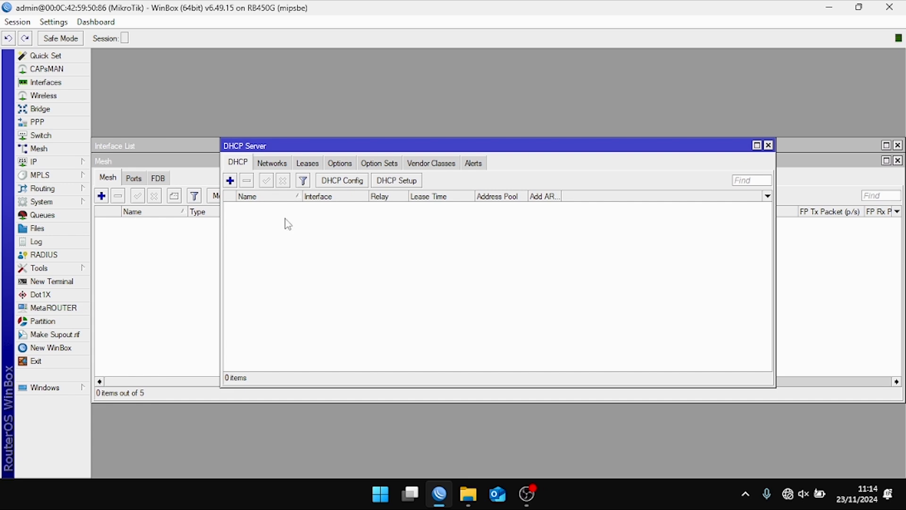
click(405, 182)
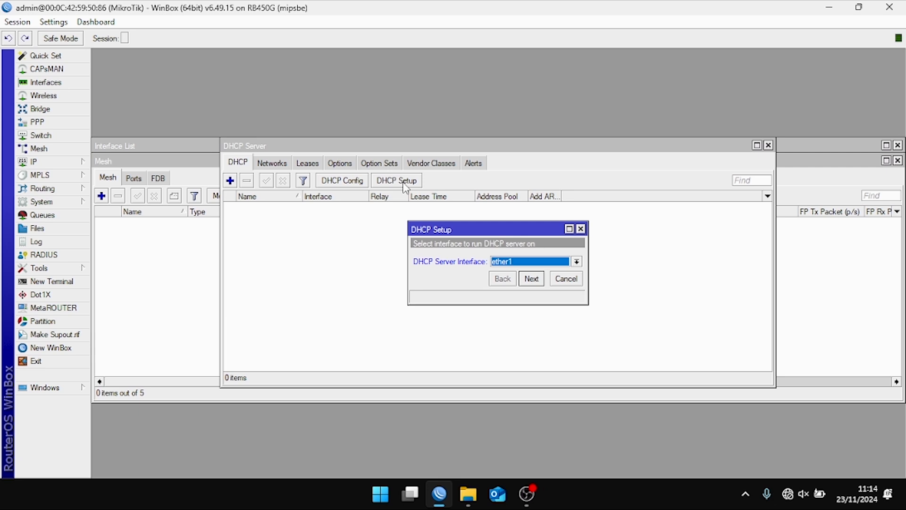
click(516, 267)
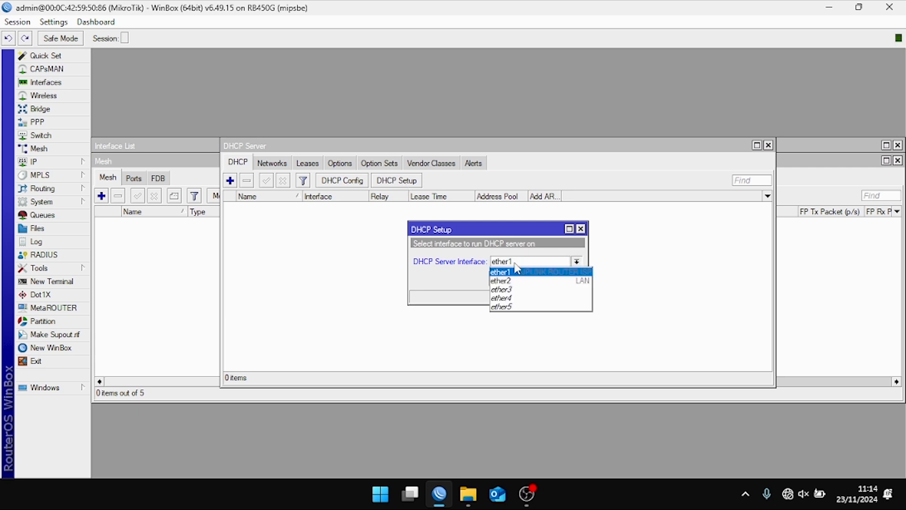
click(501, 280)
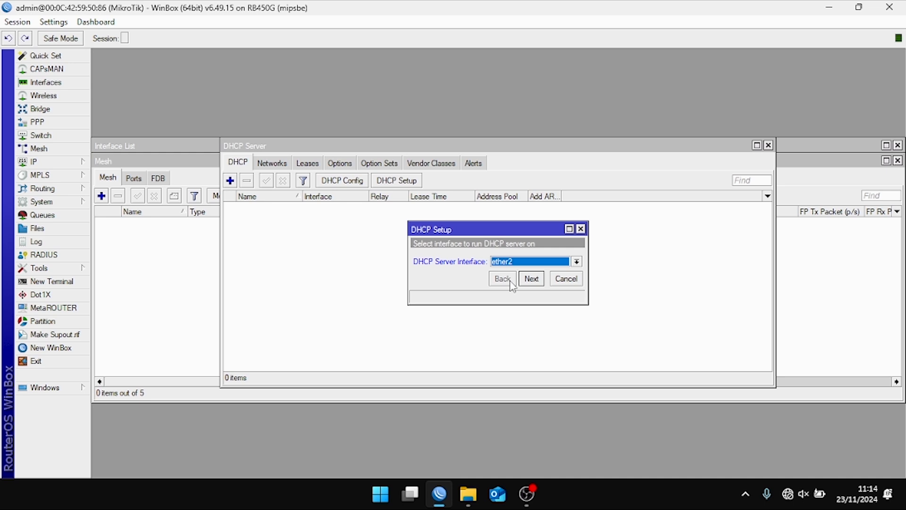
click(536, 264)
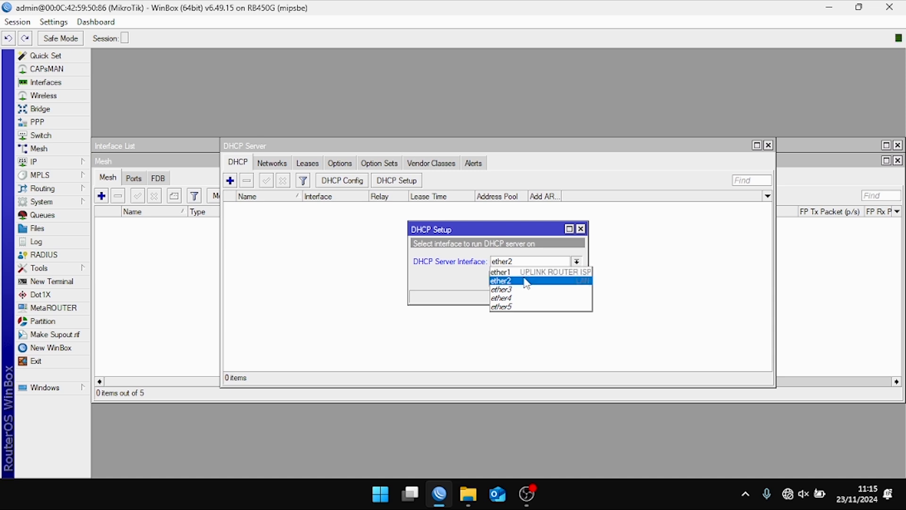
click(527, 281)
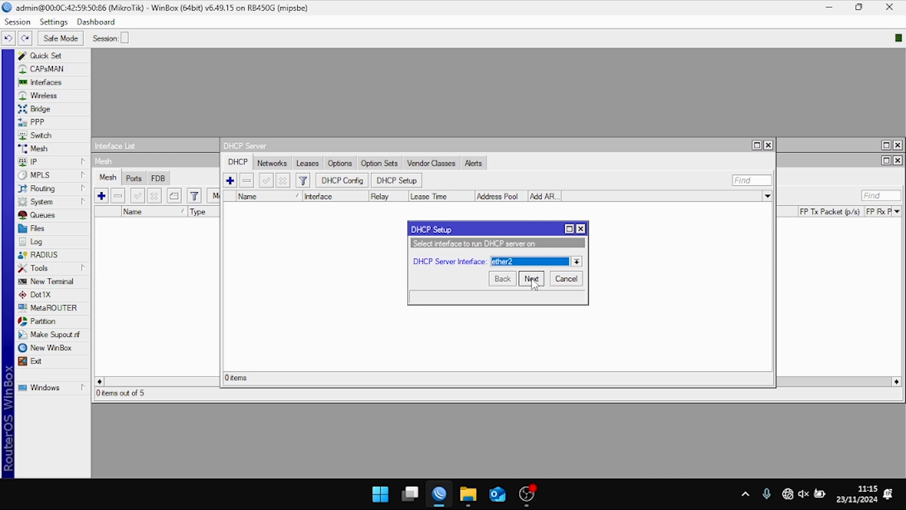
- Accept ether2, address space 172.168.10.0/24 and gateway 172.168.10.1 in the DHCP Setup wizard
click(532, 279)
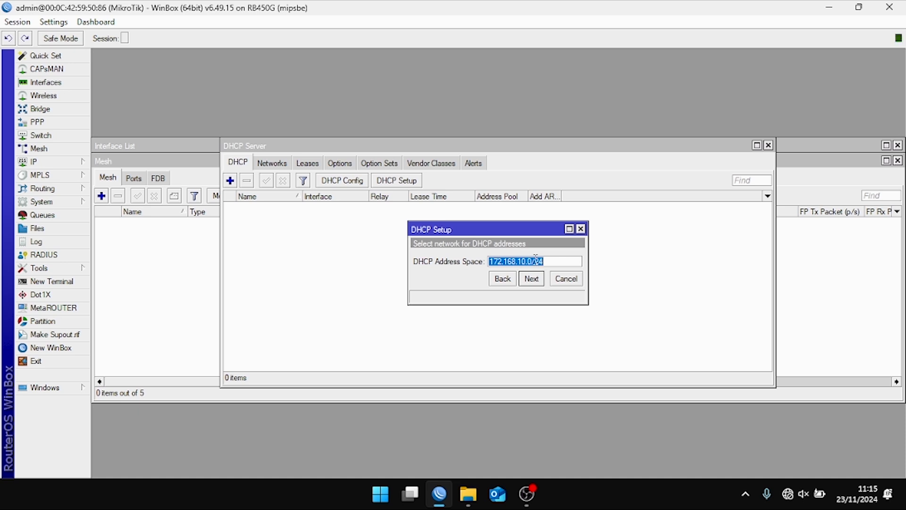
mouse_move(536, 258)
click(551, 262)
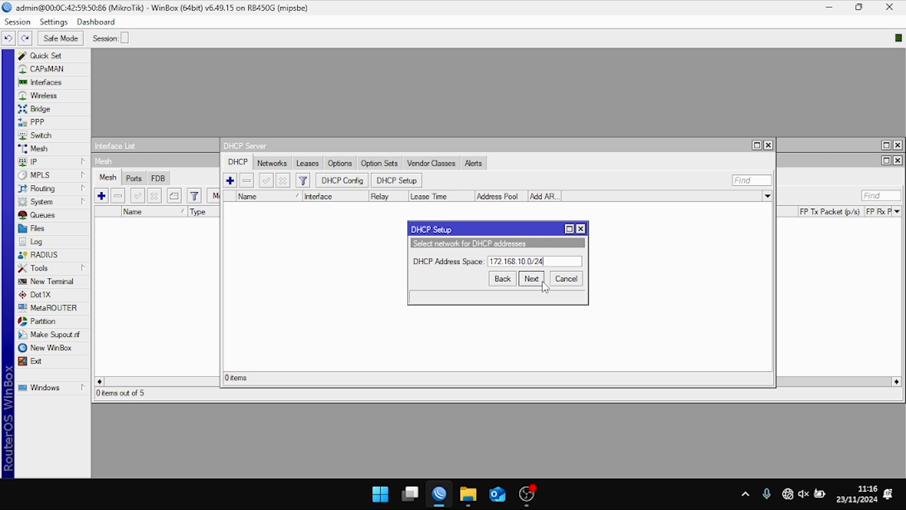
click(543, 284)
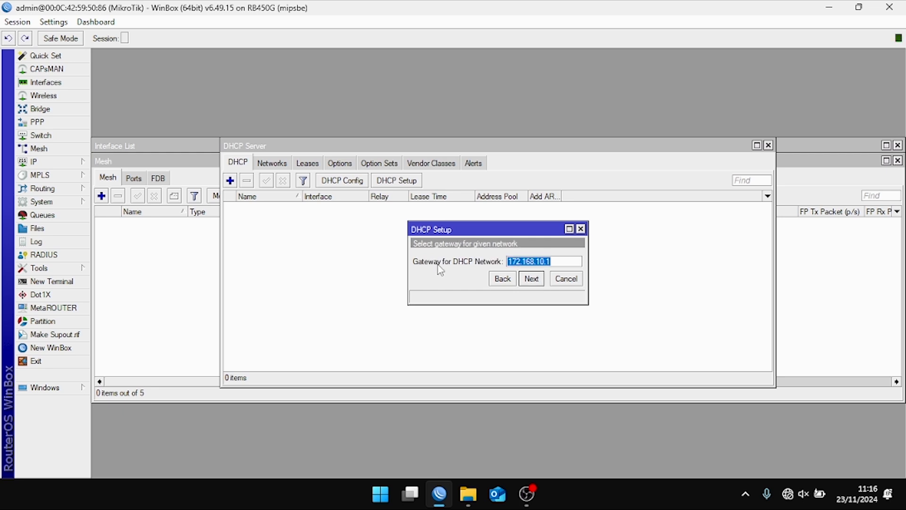
click(532, 278)
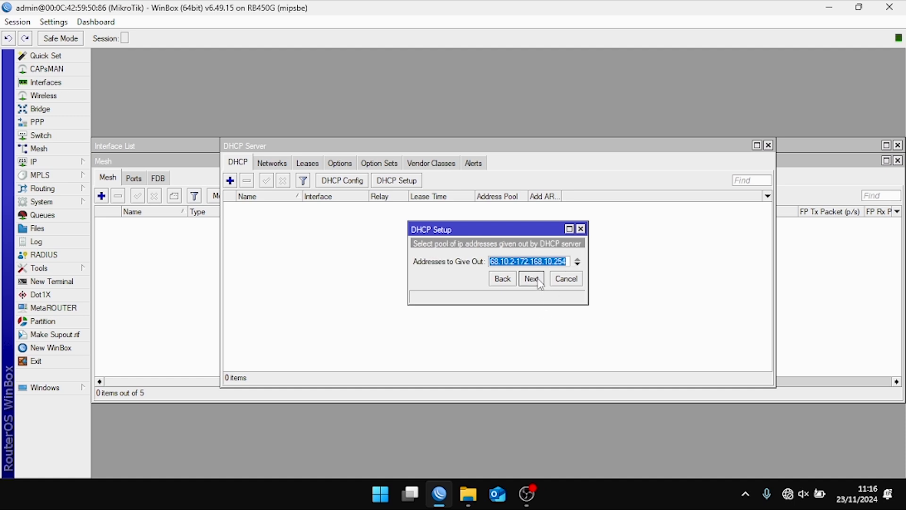
- Review the 172.168.10.2–172.168.10.254 address range the DHCP server will hand out
click(507, 262)
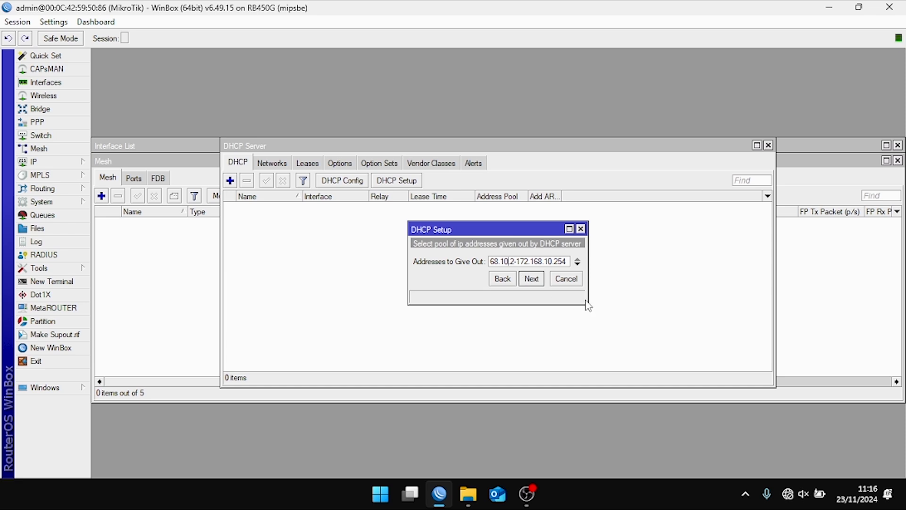
key(Right)
key(Right)
key(Right)
key(Left)
key(Left)
key(Home)
key(Right)
key(Right)
key(Right)
key(Right)
key(Right)
key(Right)
key(Right)
key(Right)
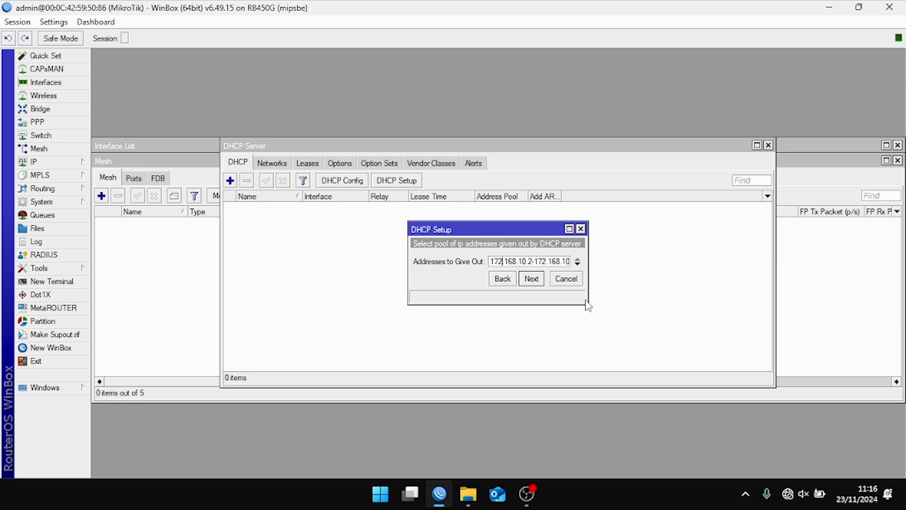
key(Right)
key(Right)
key(Right)
key(Right)
key(Right)
key(Right)
key(Right)
key(Right)
key(Right)
key(Right)
key(Right)
key(Right)
key(Right)
key(Right)
key(Right)
key(Right)
key(Right)
key(Right)
key(Right)
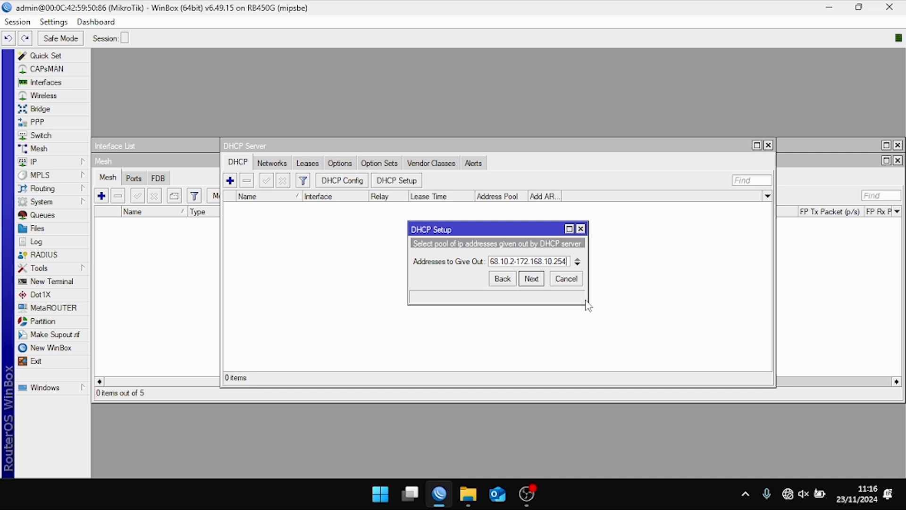
- Accept the pool, the two DNS servers and the 00:10:00 lease time to finish DHCP setup
click(527, 282)
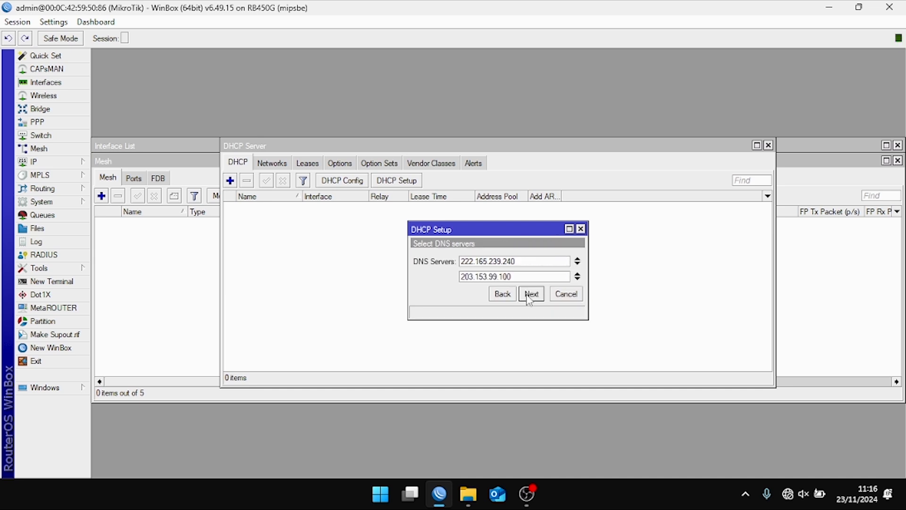
click(530, 294)
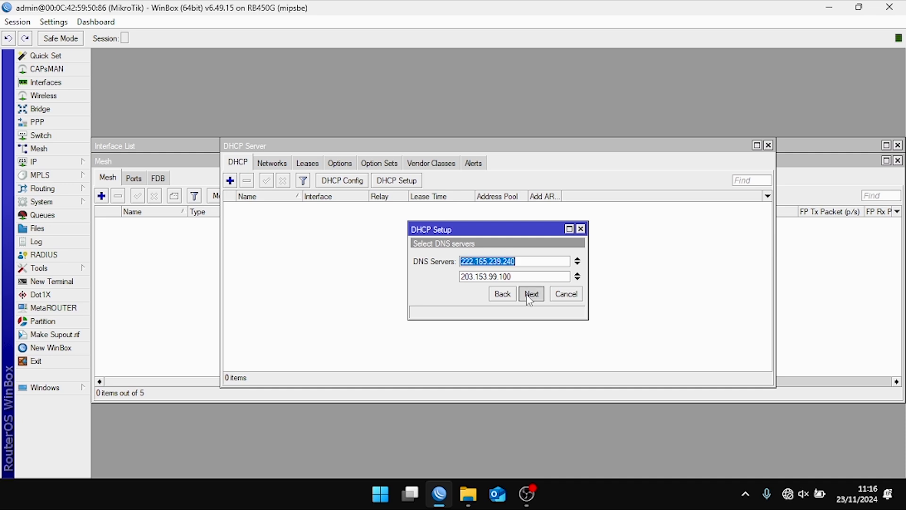
click(530, 294)
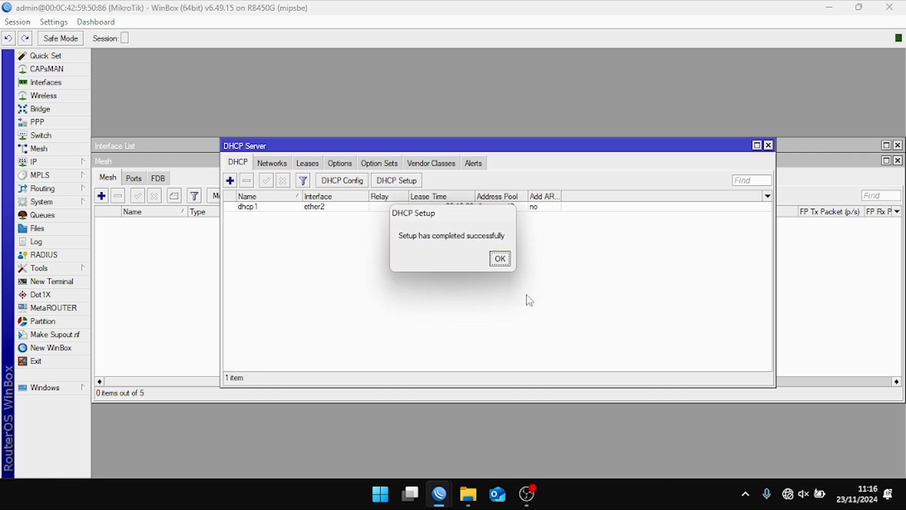
click(494, 256)
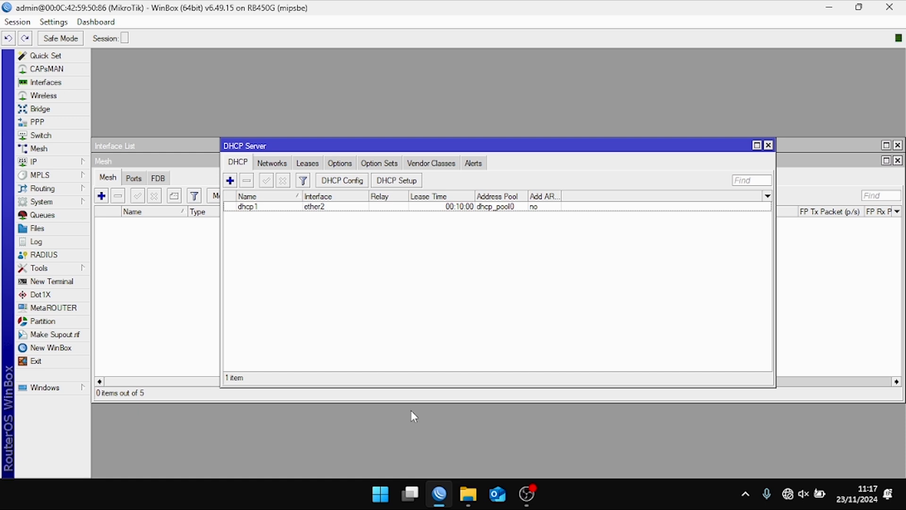
key(super+r)
- Run ncpa.cpl to bring up Windows Network Connections
text(M)
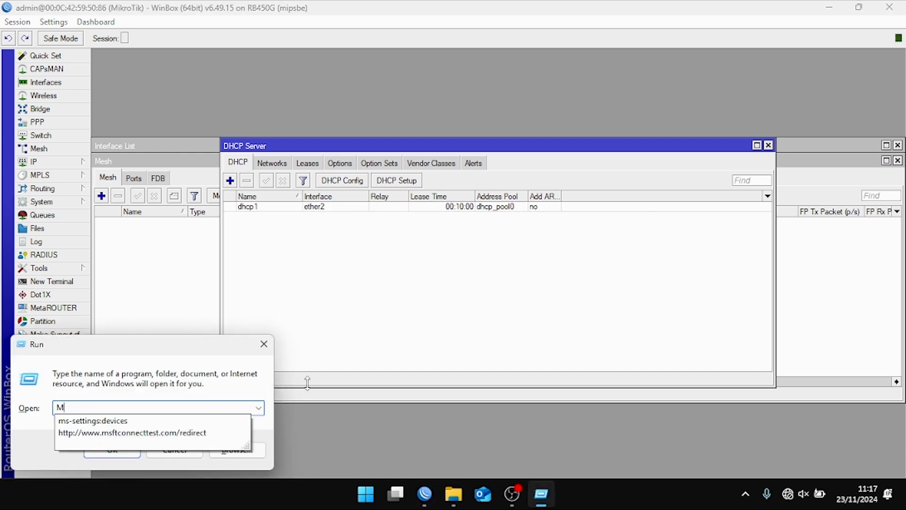
key(BackSpace)
text(N)
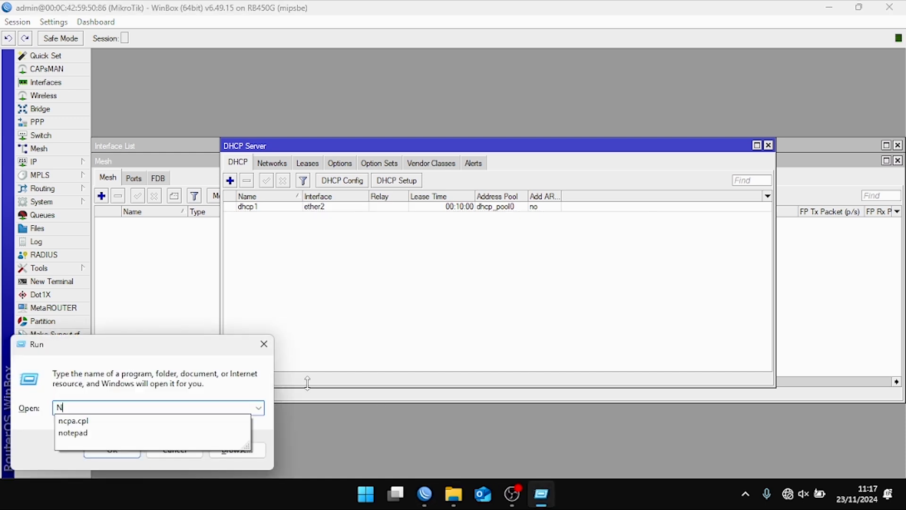
key(Down)
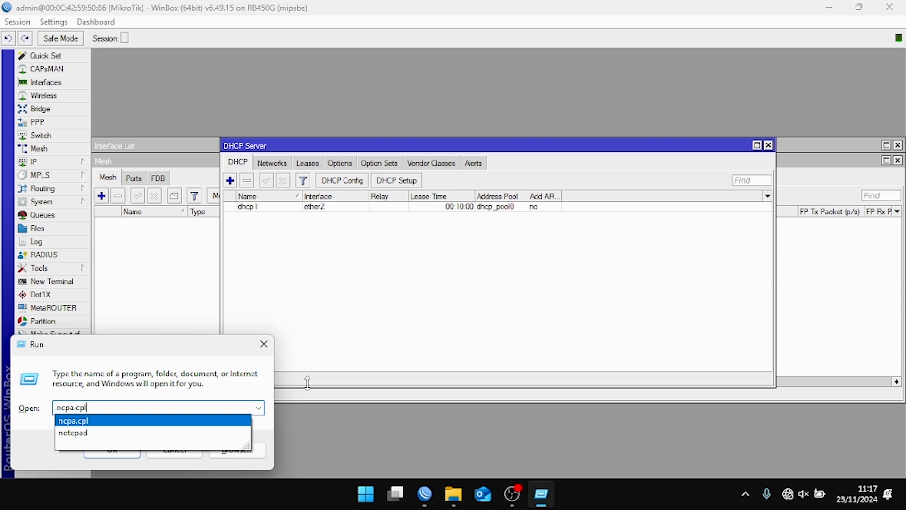
key(Return)
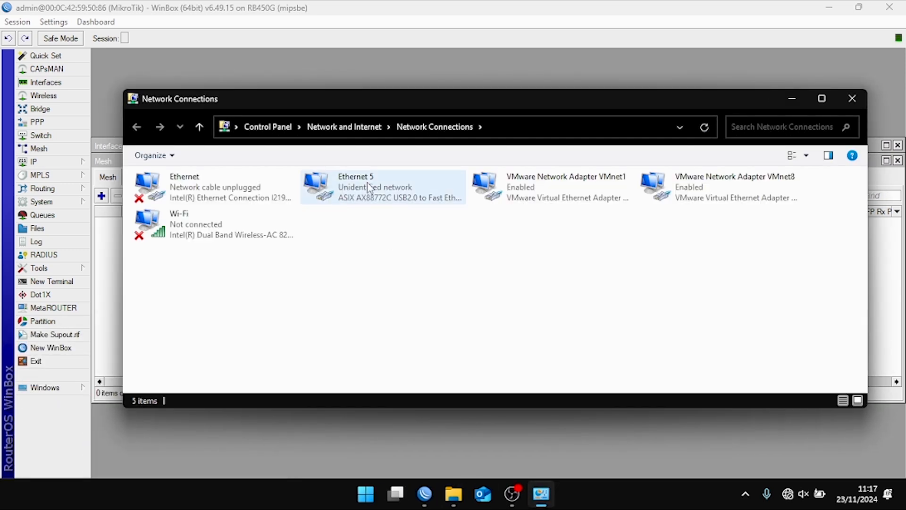
- Set Ethernet 5's IPv4 to obtain both IP address and DNS servers automatically
double_click(369, 188)
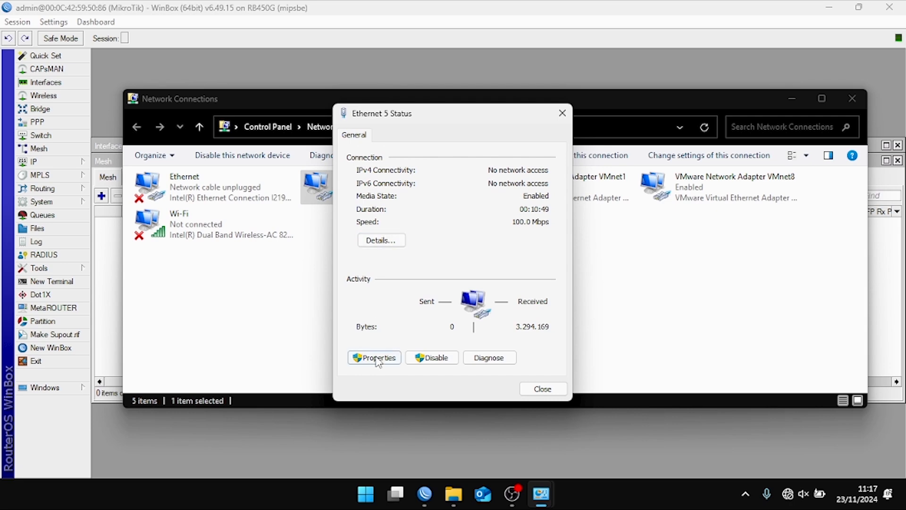
click(376, 359)
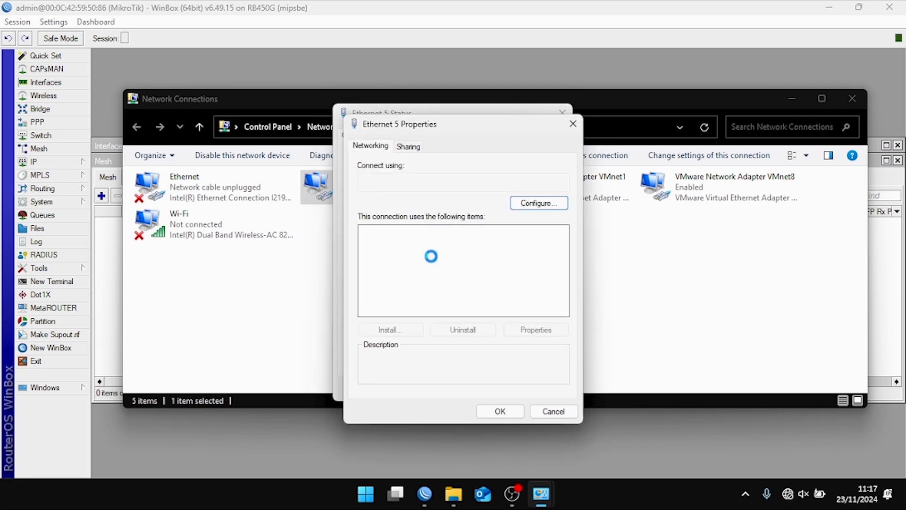
double_click(442, 278)
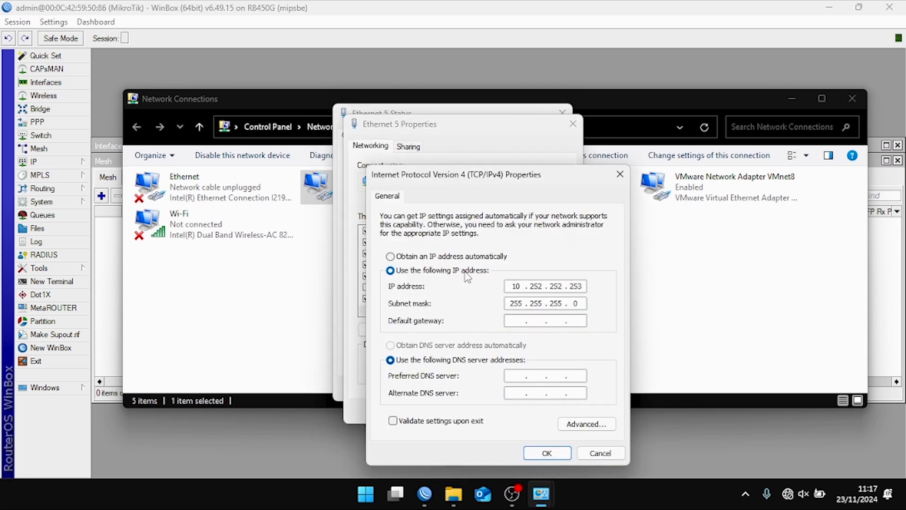
click(486, 257)
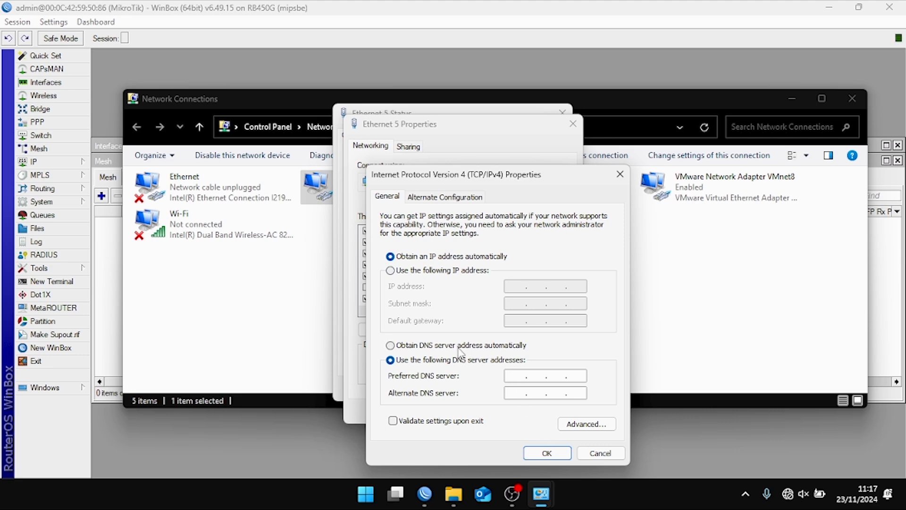
click(459, 346)
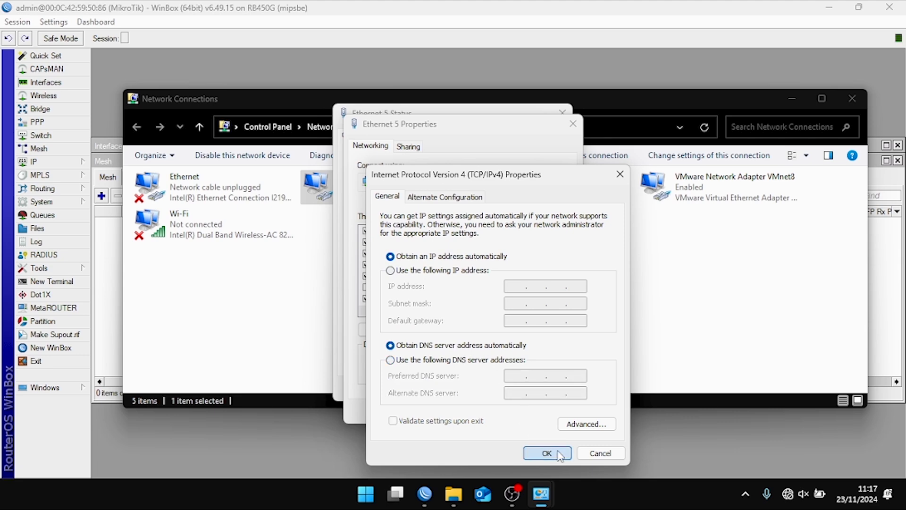
click(559, 454)
click(496, 411)
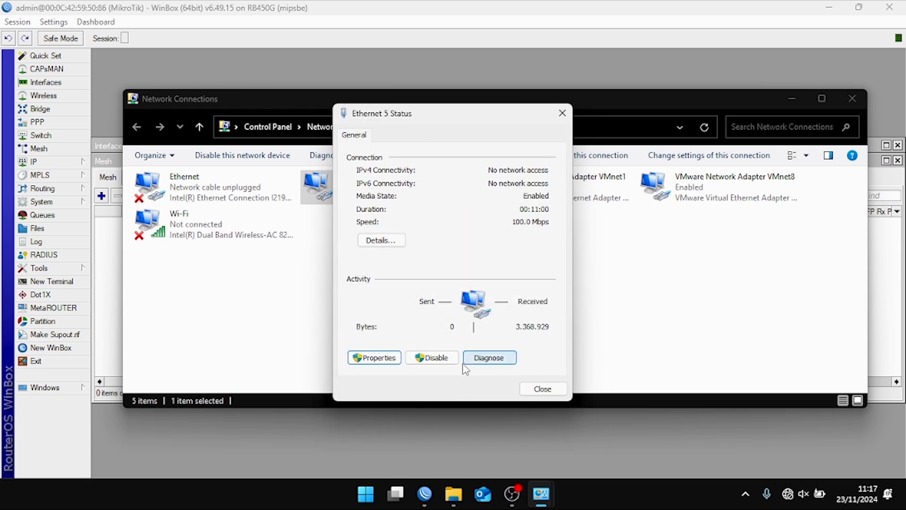
click(542, 389)
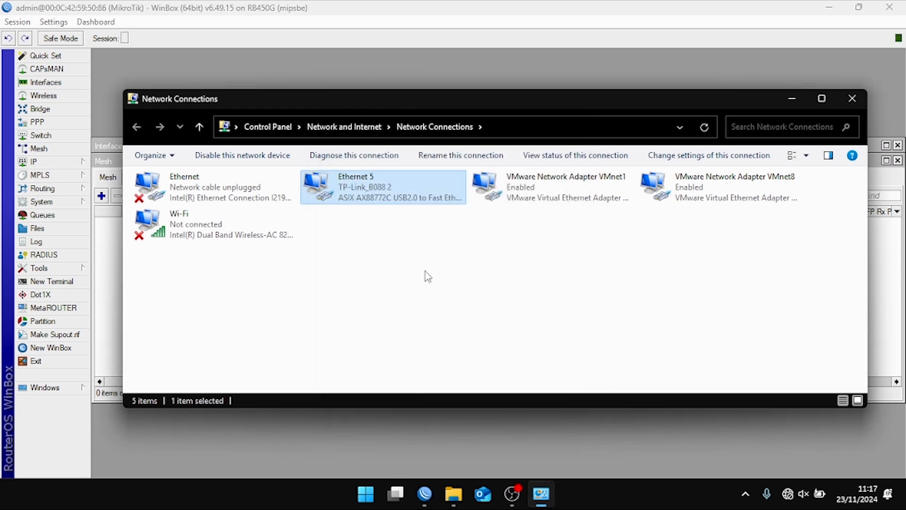
- Check Ethernet 5's details to confirm the DHCP-assigned address 172.168.10.254
double_click(369, 190)
click(375, 241)
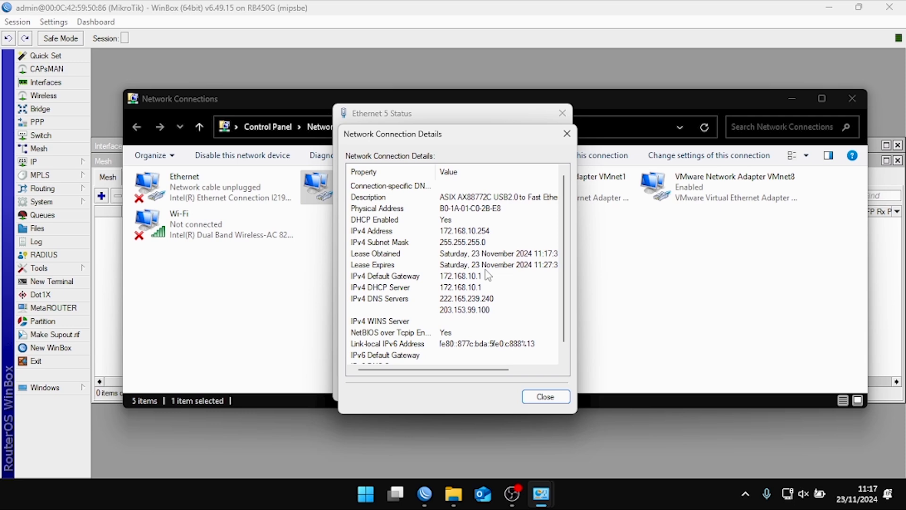
click(443, 231)
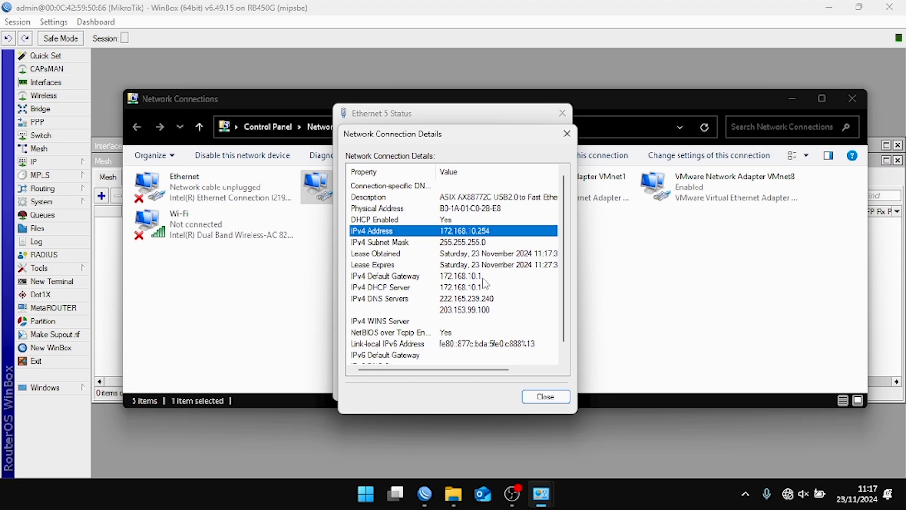
click(425, 491)
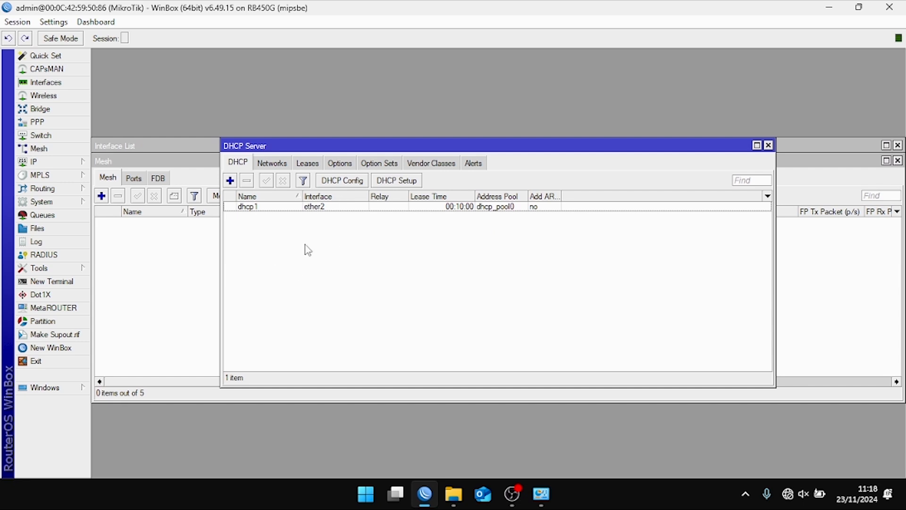
- Show the 172.168.10.254 lease bound through dhcp1 and widen the Address column
click(317, 168)
click(309, 207)
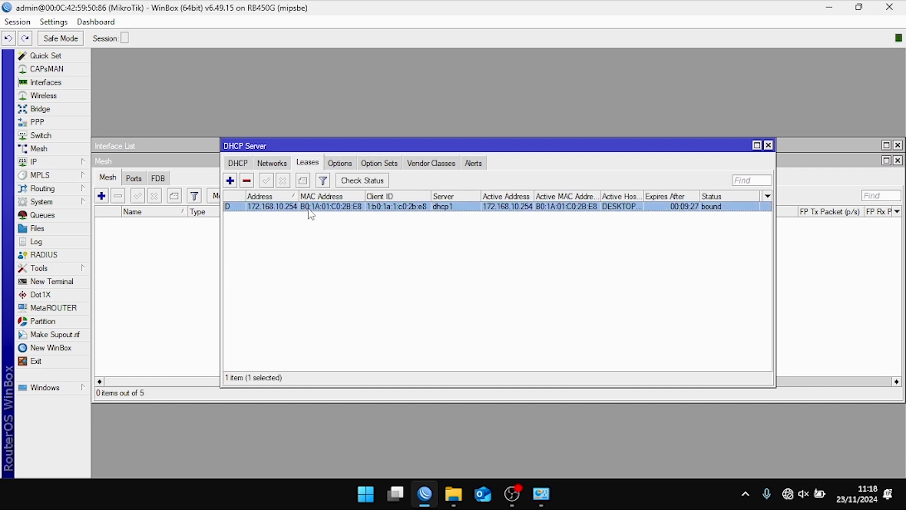
drag(296, 195, 303, 194)
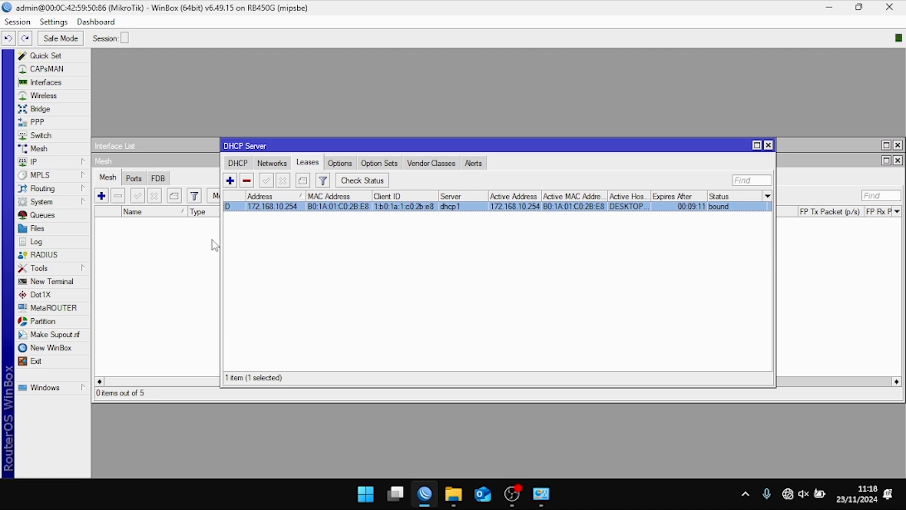
click(338, 273)
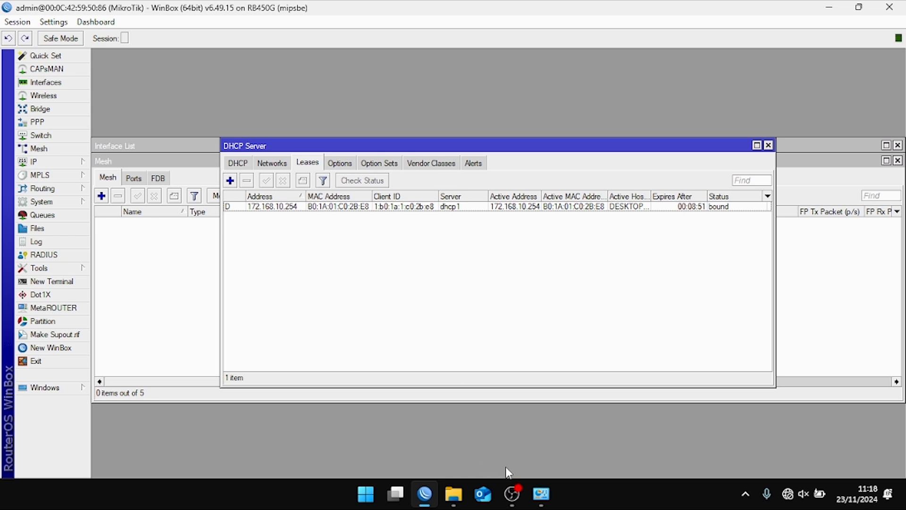
- Launch CMD and confirm the DHCP server is 172.168.10.1 in the Ethernet details
key(super+r)
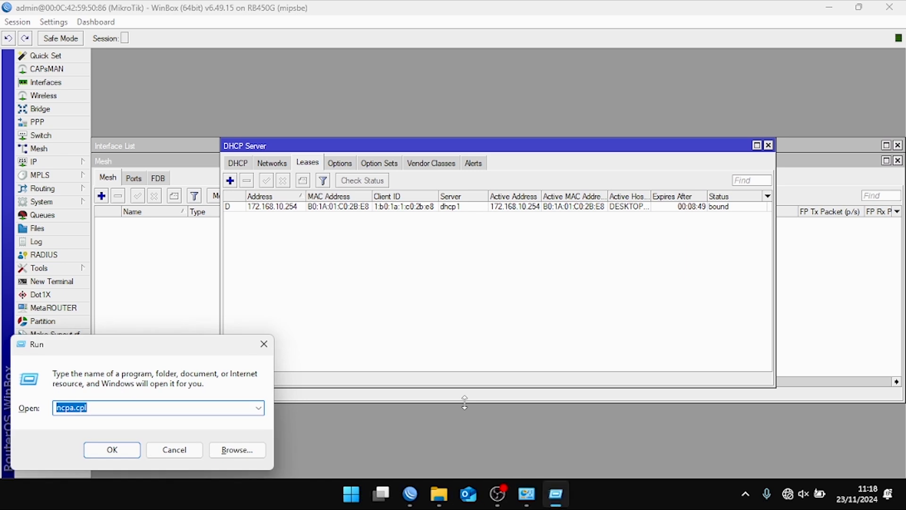
text(CMD)
key(Return)
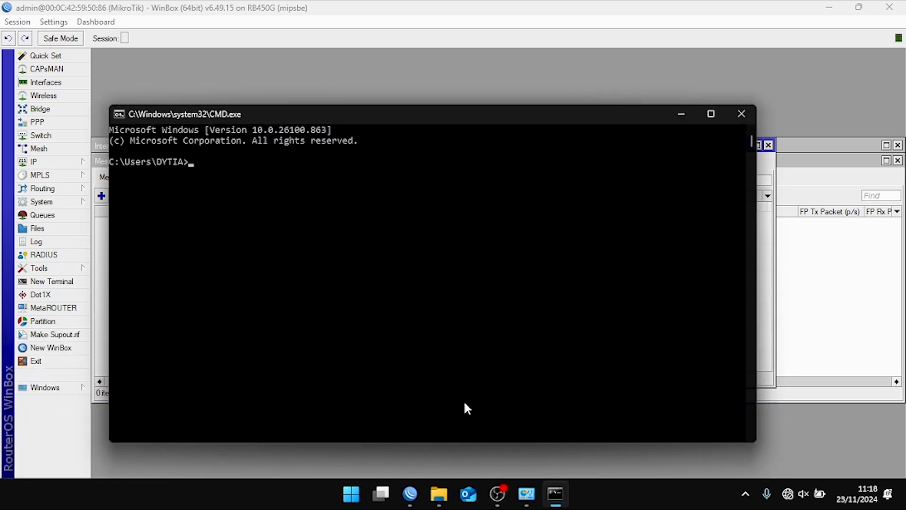
text(PING)
key(BackSpace)
key(BackSpace)
key(BackSpace)
key(BackSpace)
text(ping)
click(527, 493)
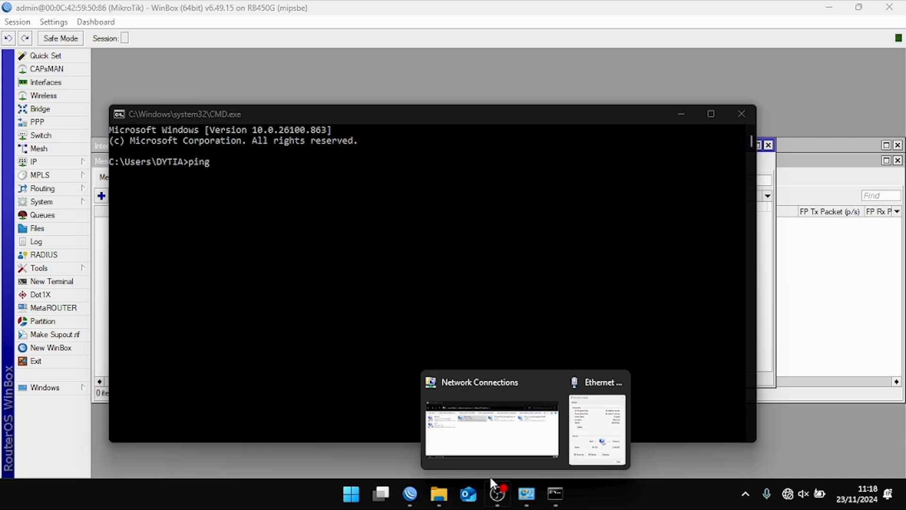
click(578, 430)
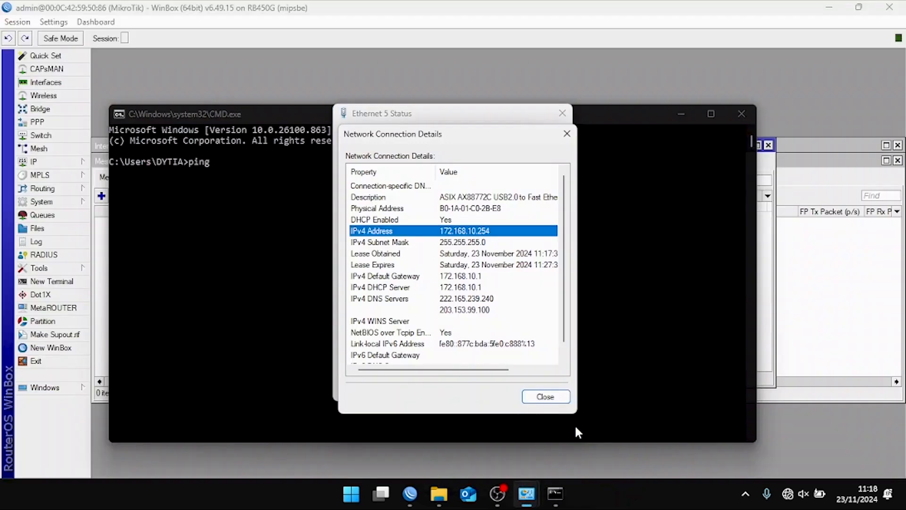
click(460, 287)
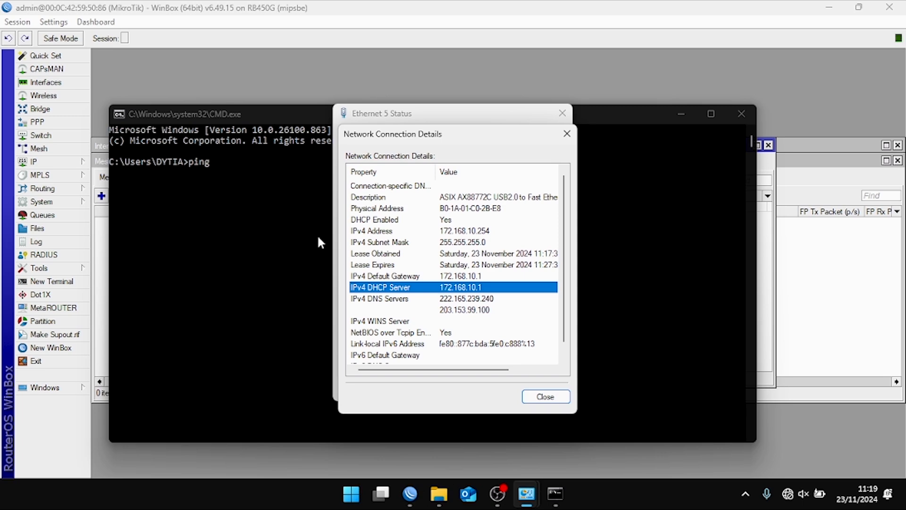
- Ping the router at 172.168.10.1 (4 of 4 replies), then ping 8.8.8.8, which times out
click(242, 181)
click(243, 167)
text(172.168.)
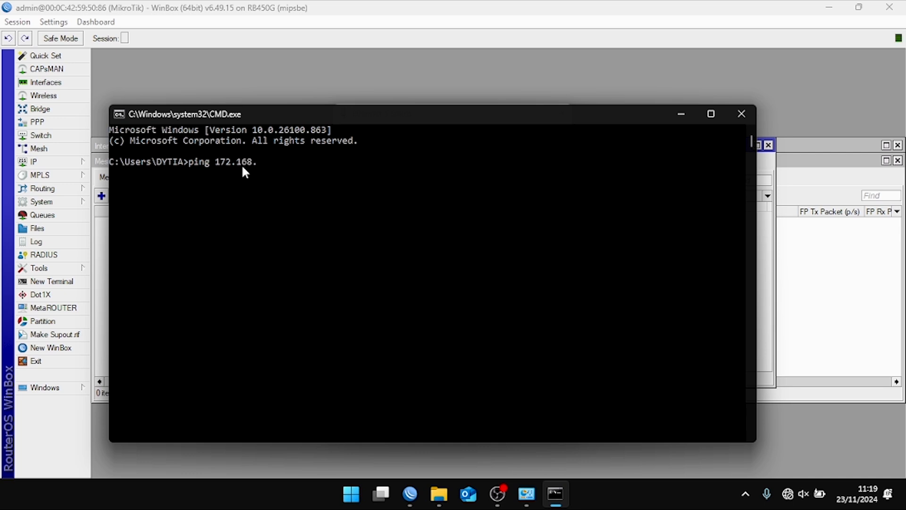
text(10.1)
key(Return)
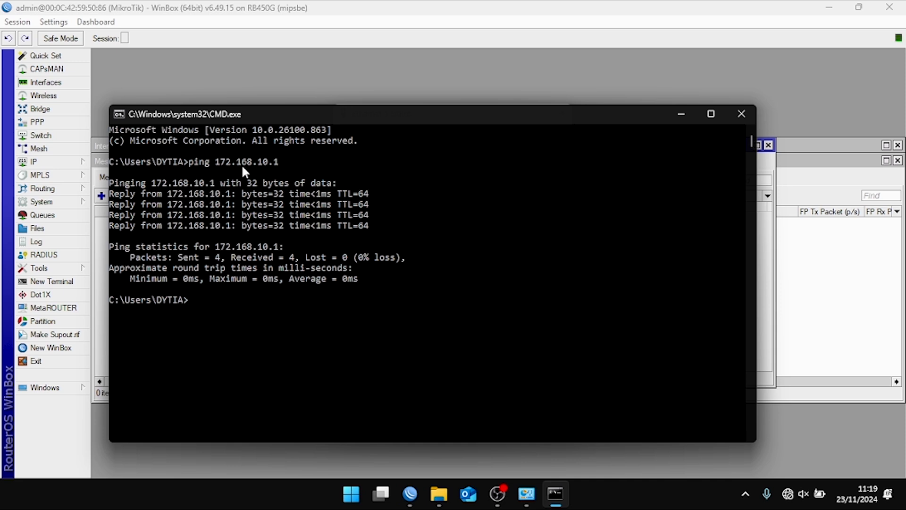
text(ping 8.8.8.8)
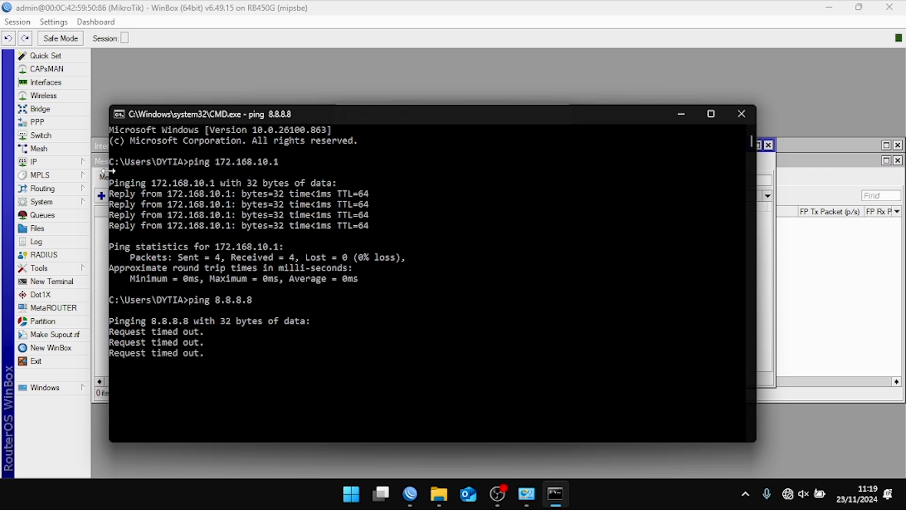
click(97, 162)
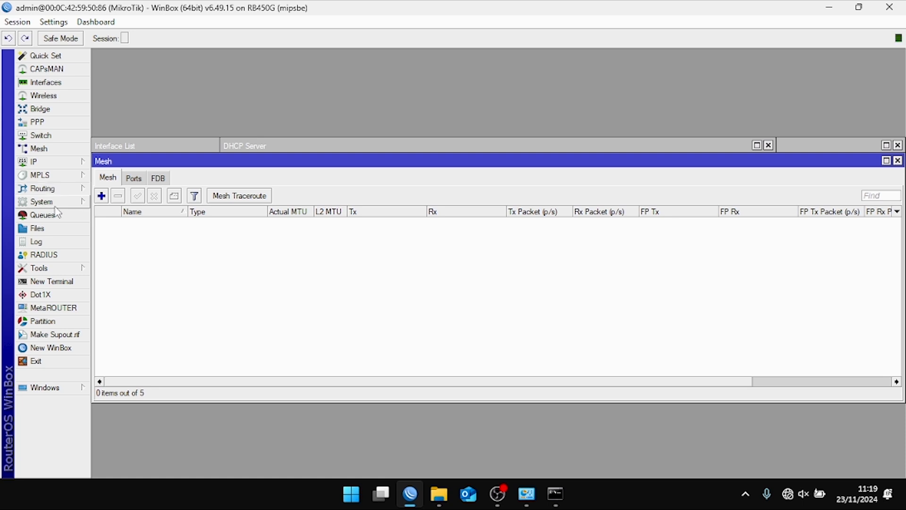
- Ping 8.8.8.8 from a new router terminal, getting about 5 ms replies, then close it
click(73, 281)
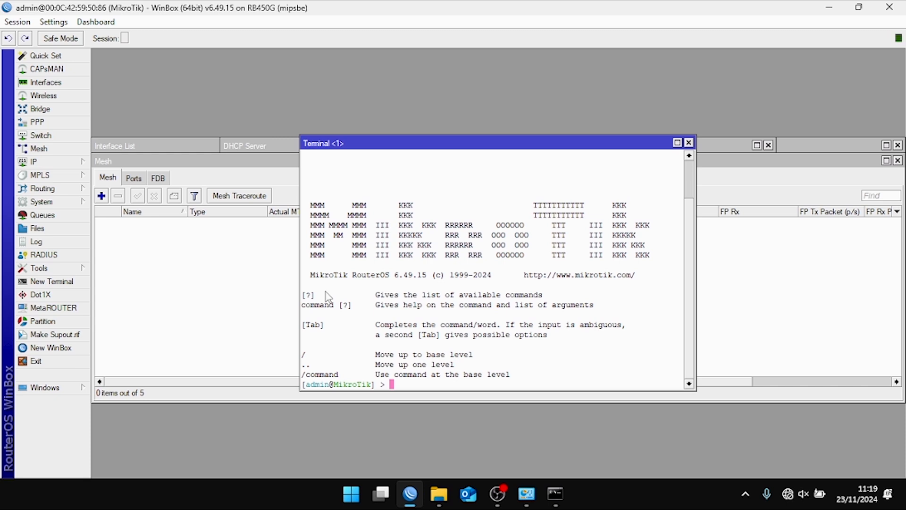
text(ping 8.8.8.8)
key(Return)
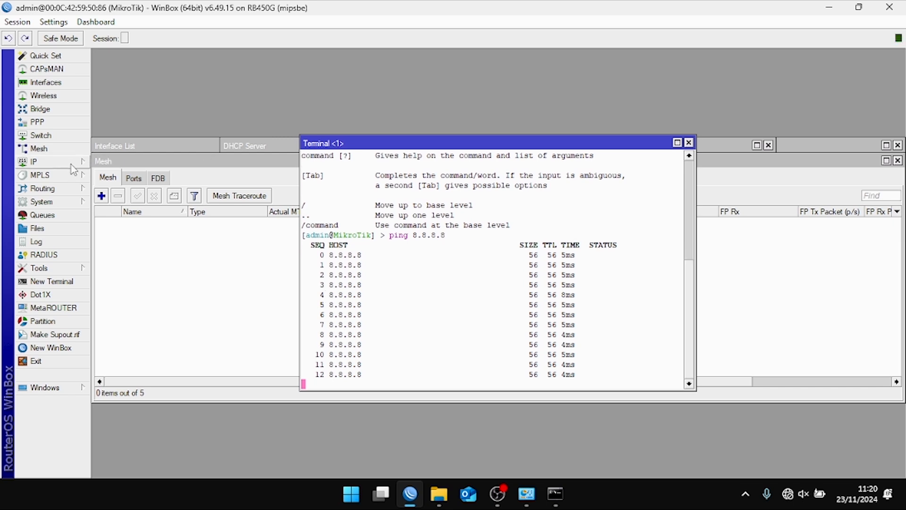
click(689, 142)
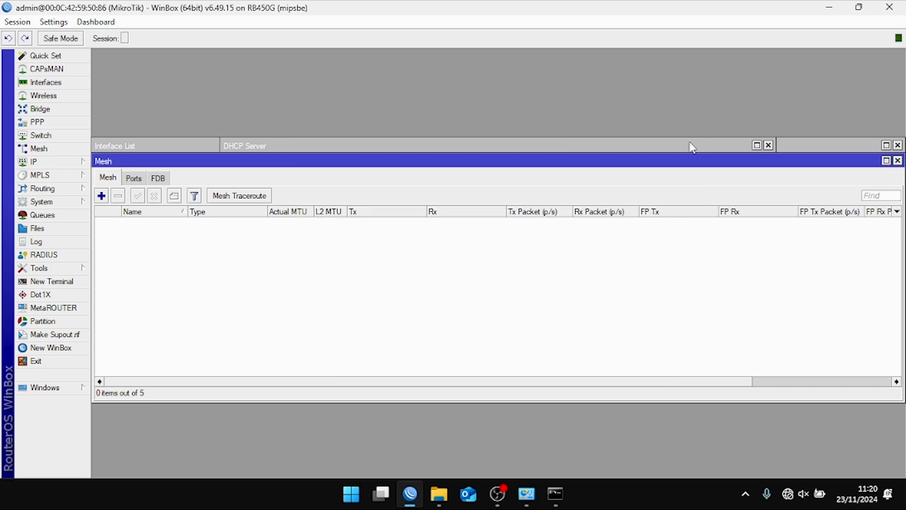
- Add a srcnat NAT rule with out-interface ether1 and action masquerade
click(64, 163)
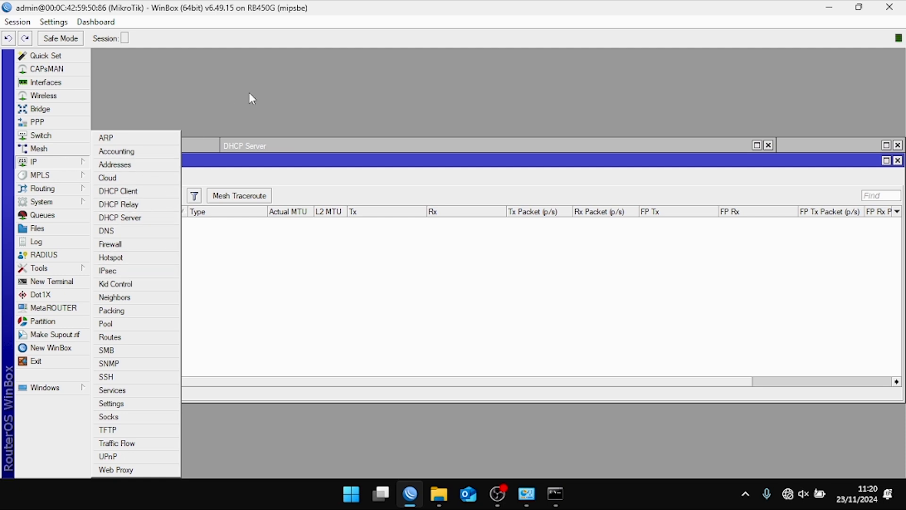
click(144, 244)
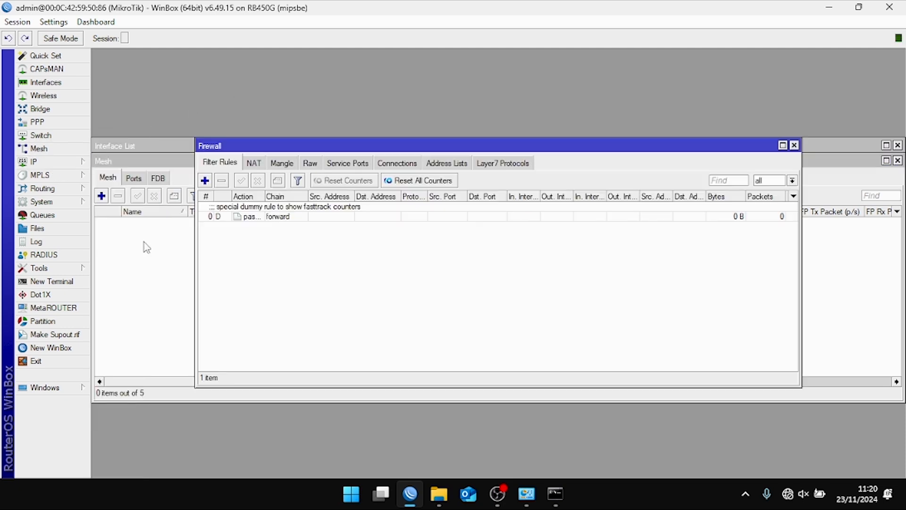
click(253, 163)
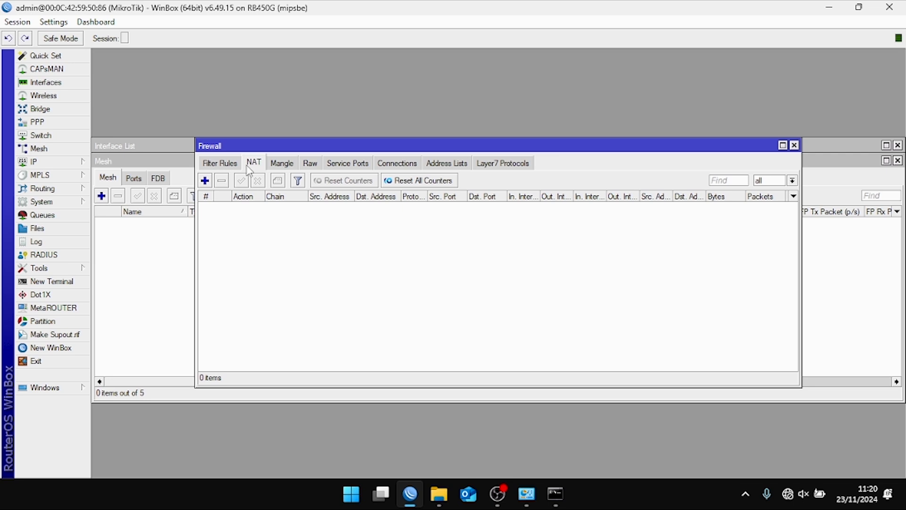
click(205, 180)
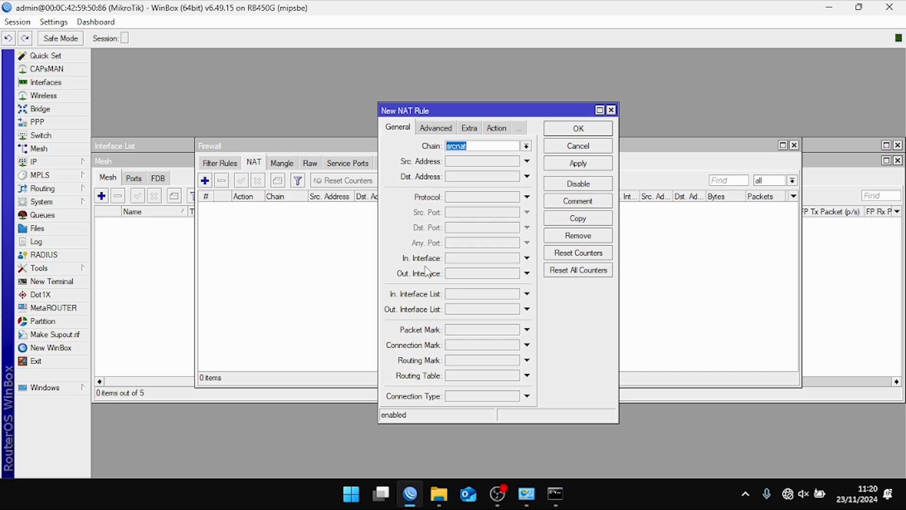
click(465, 274)
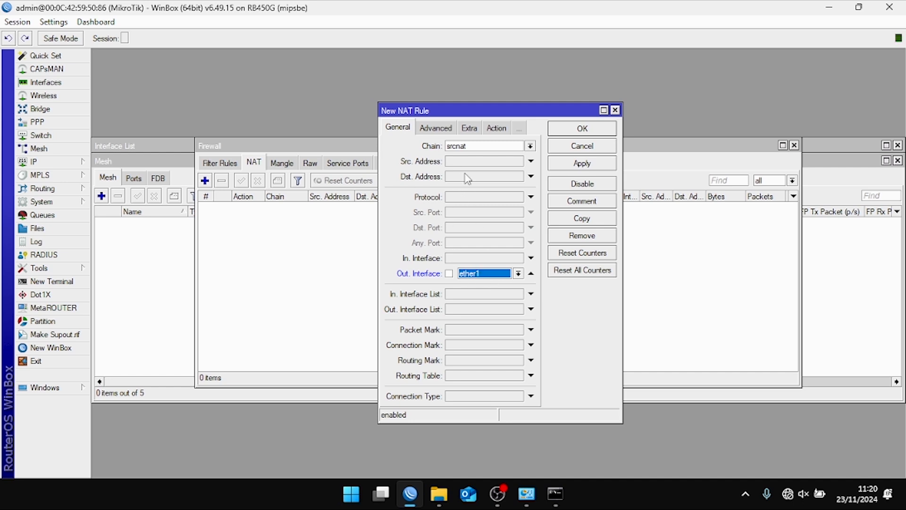
click(497, 129)
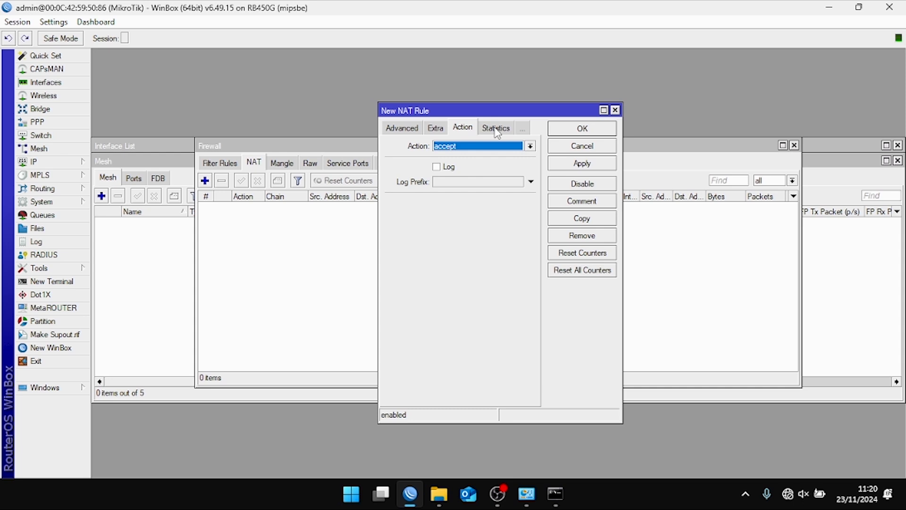
click(440, 146)
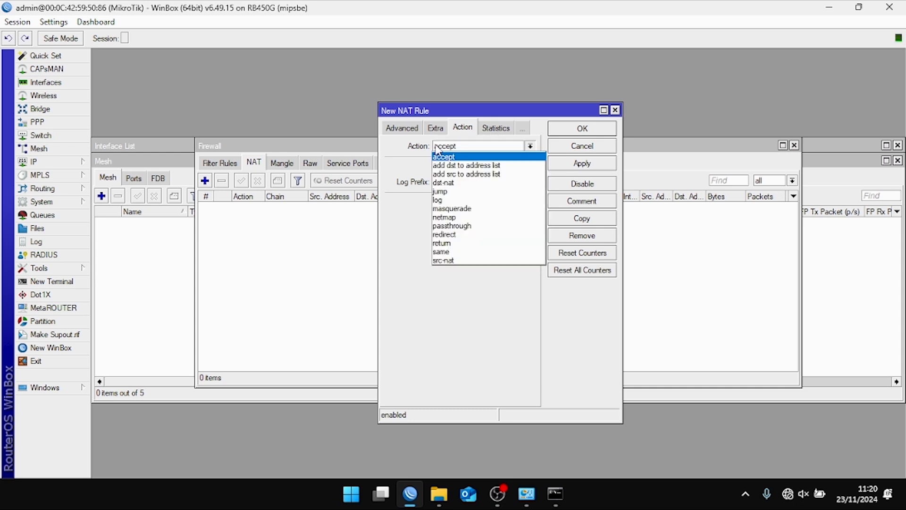
click(443, 210)
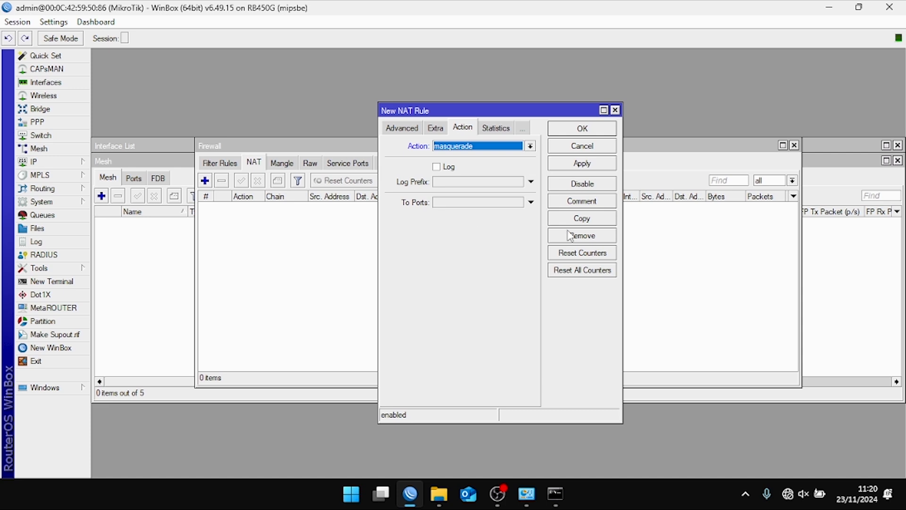
click(585, 165)
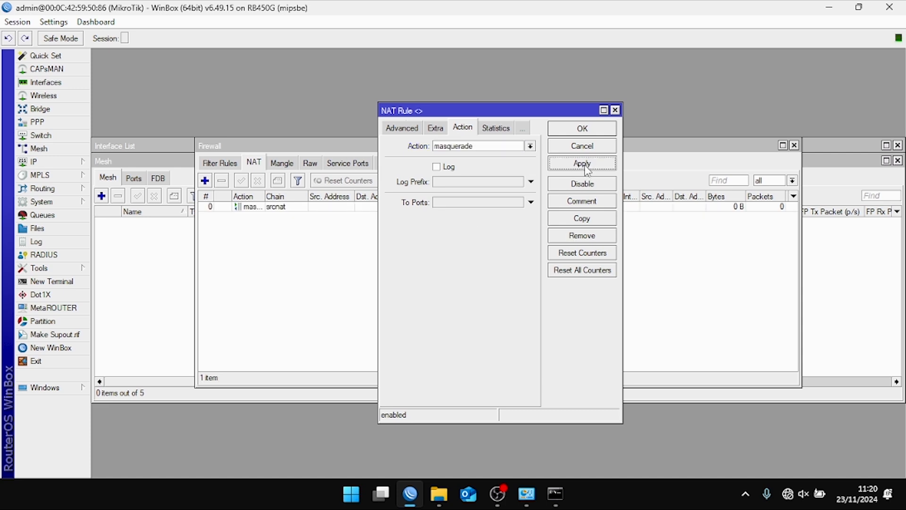
click(591, 134)
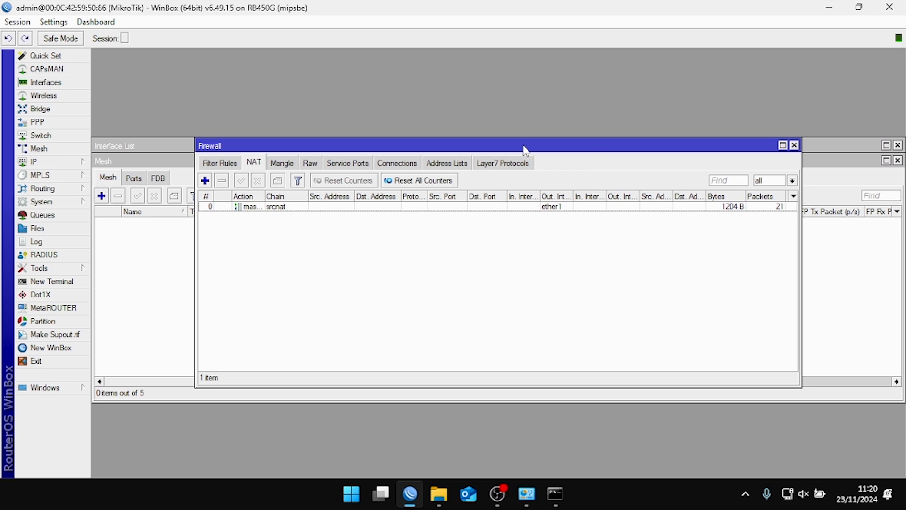
click(496, 207)
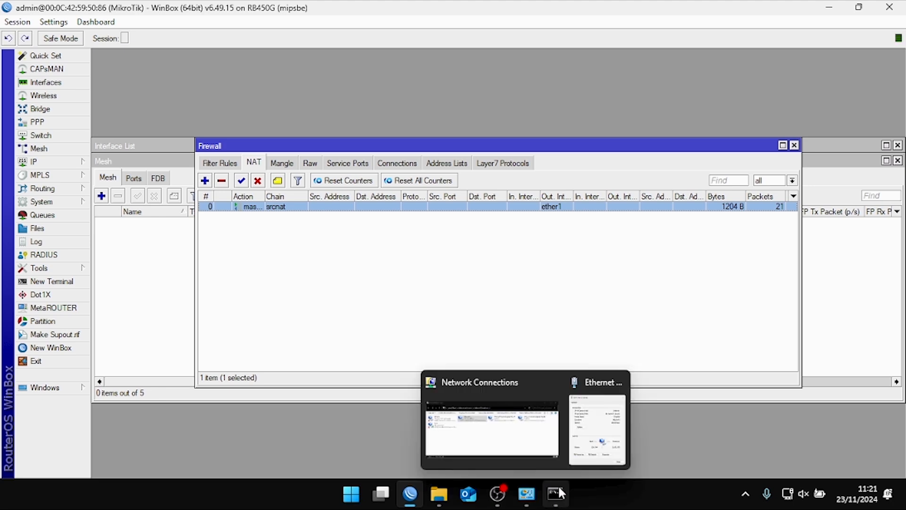
- Rerun the ping as 'ping 8.8.8.8 -t', now getting continuous replies at about 5 ms
mouse_move(562, 487)
click(557, 420)
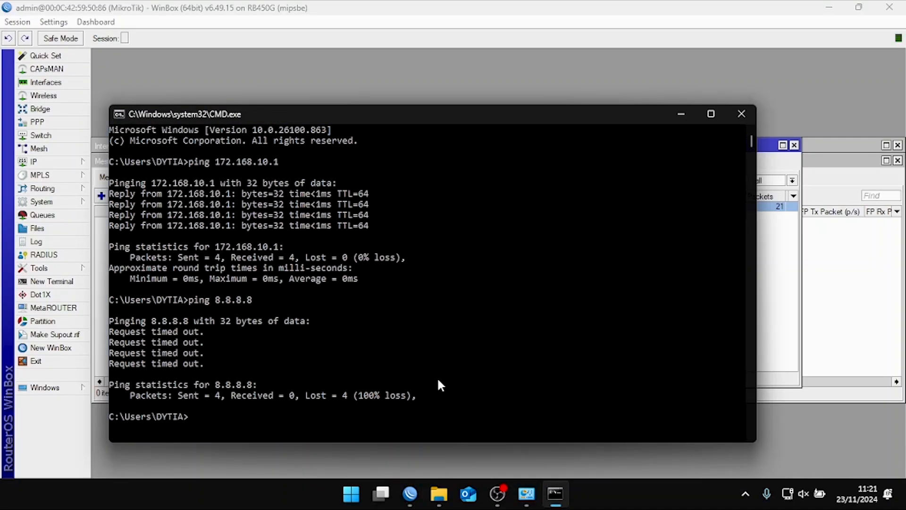
key(Up)
text(-t)
key(Return)
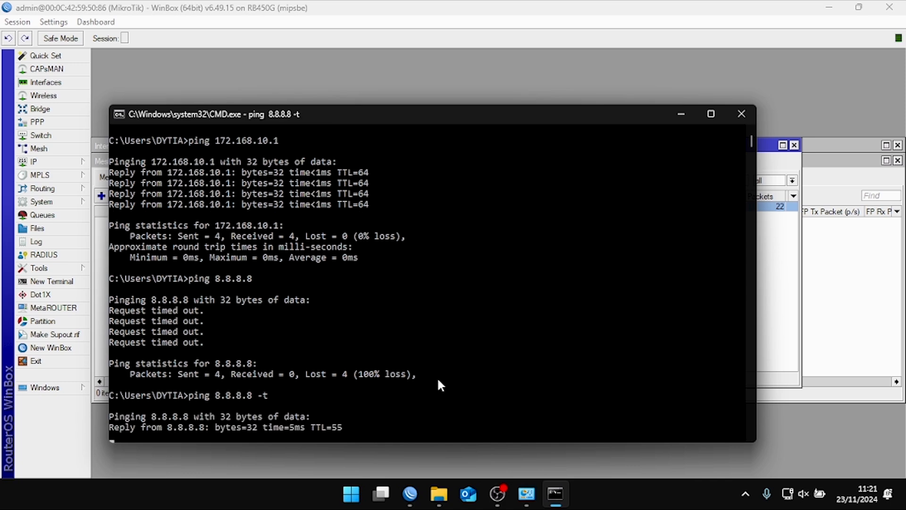